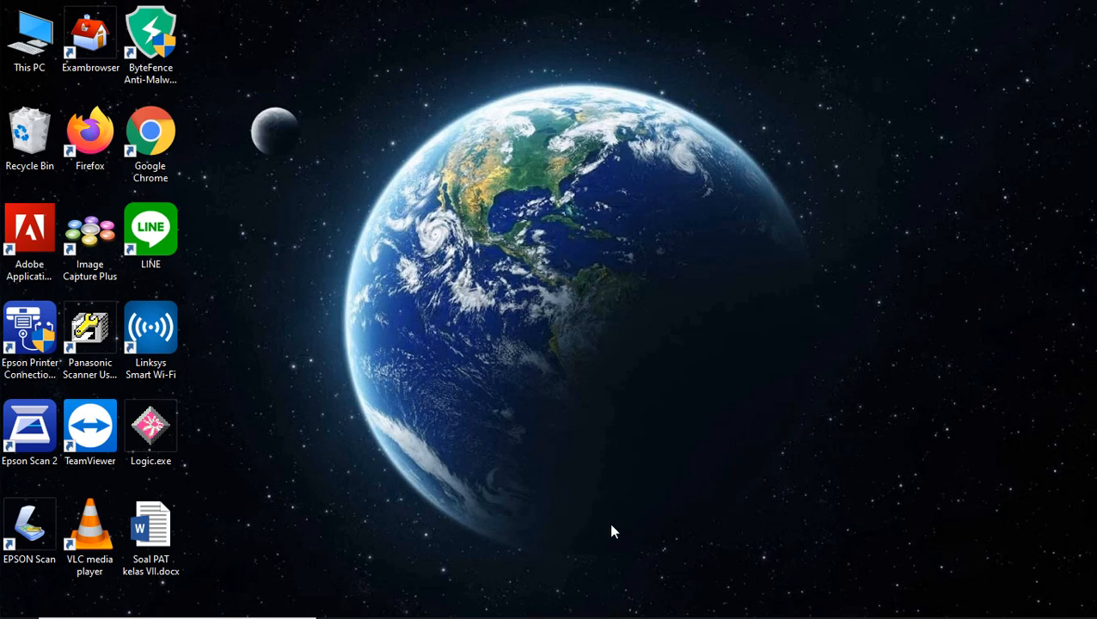
- Minimize Chrome and bring up the Firefox window showing the Google Forms home page
mouse_move(629, 602)
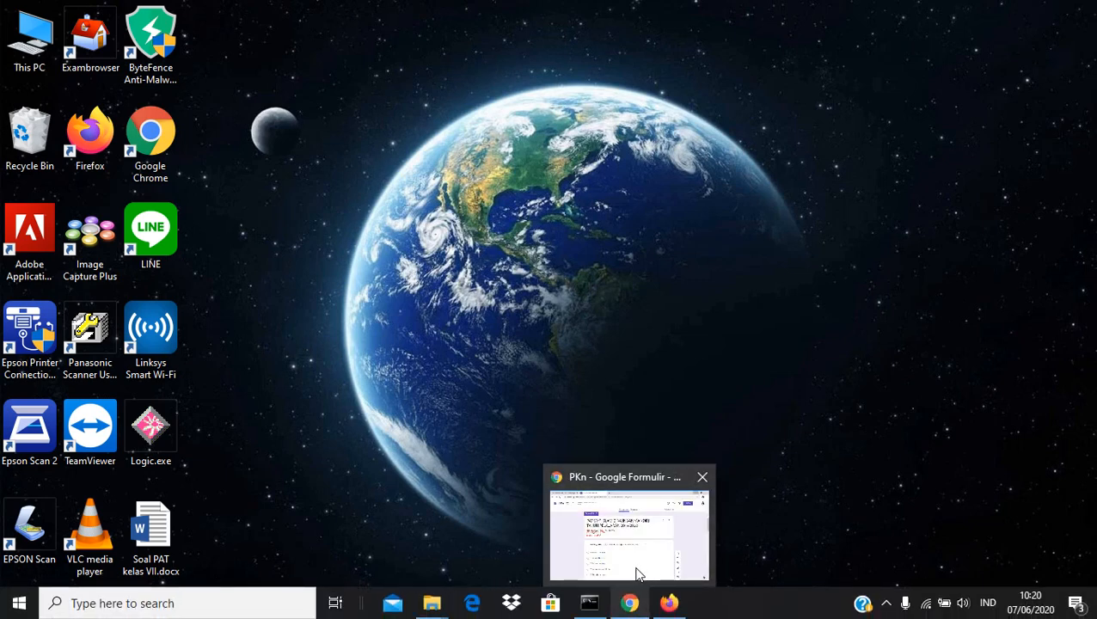
left_click(637, 572)
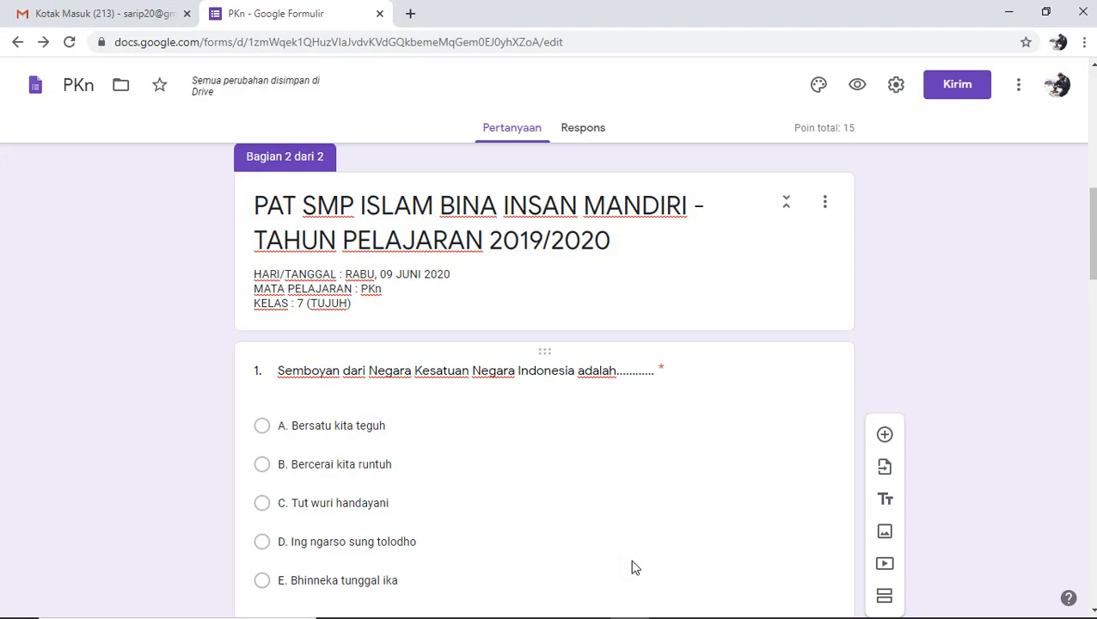
left_click(1004, 8)
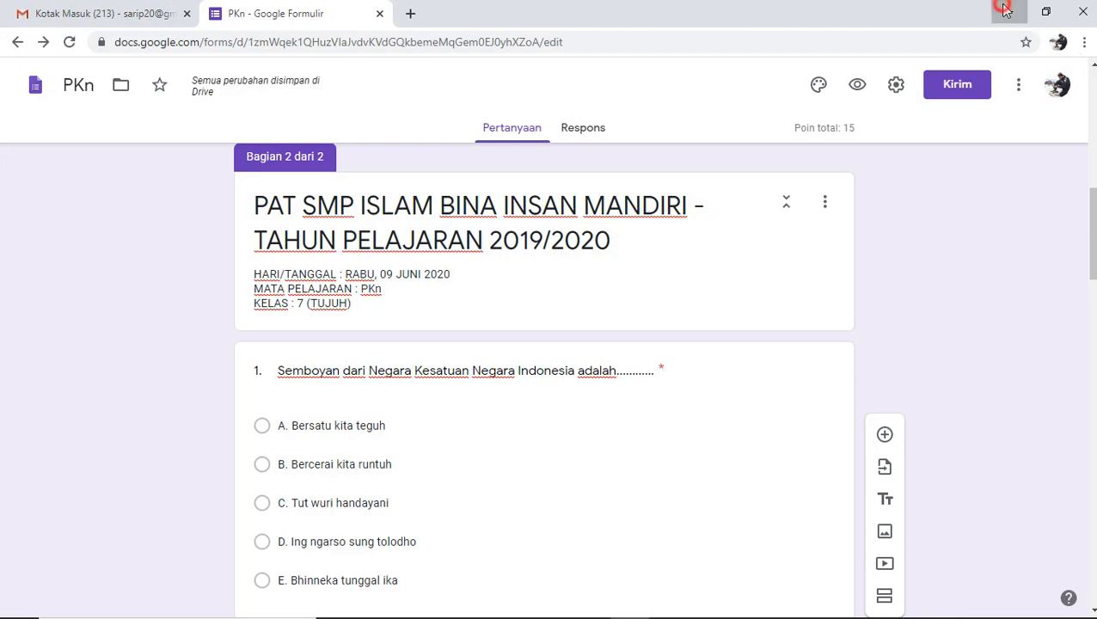
left_click(670, 602)
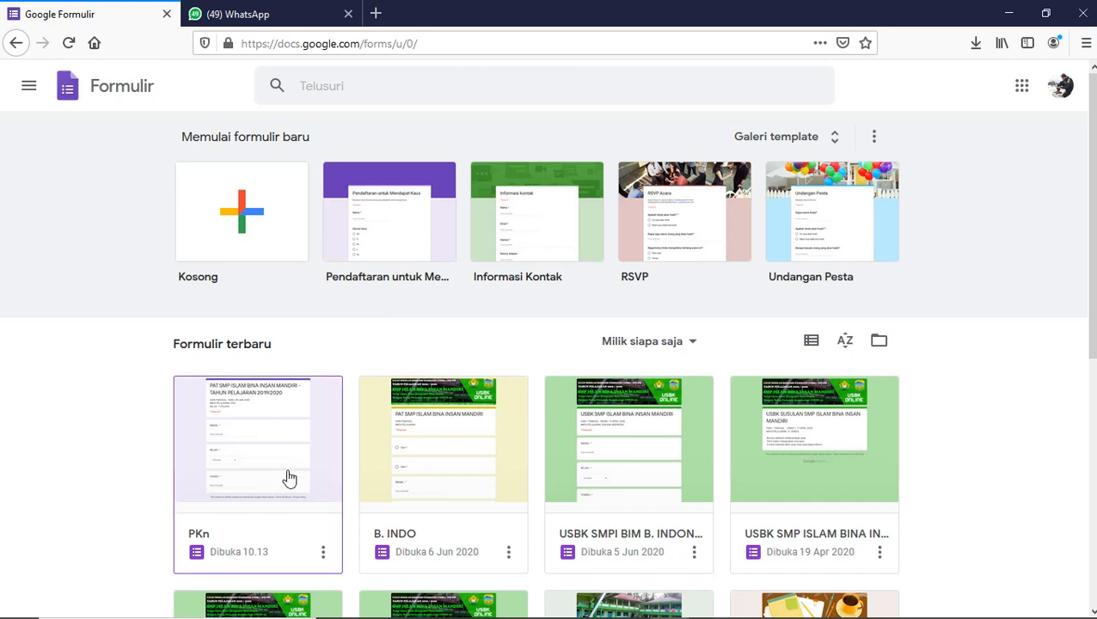
- Open the PKn form (PAT SMP ISLAM BINA INSAN MANDIRI 2019/2020) from recent forms
left_click(202, 536)
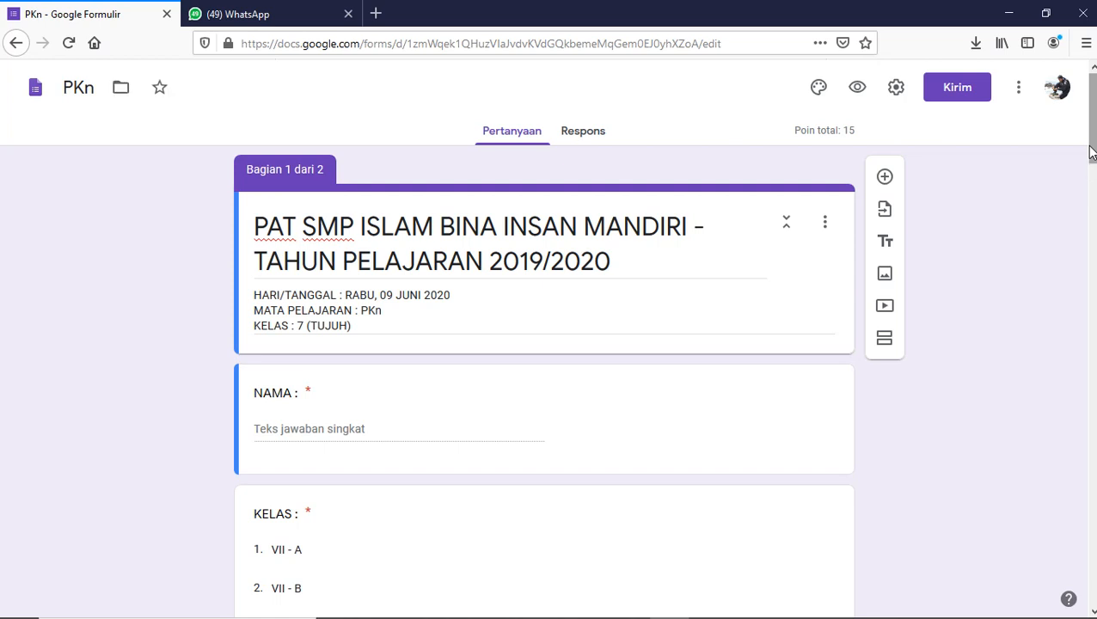
- Choose Add-on from the form's three-dot Lainnya menu to reach the G Suite Marketplace
left_click(1019, 89)
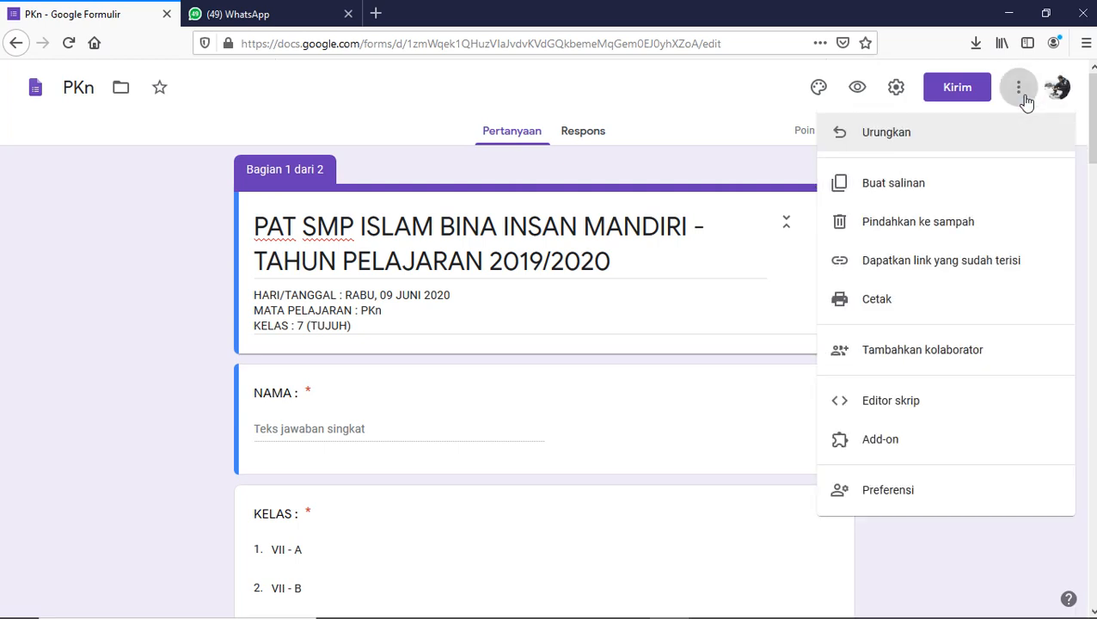
left_click(879, 451)
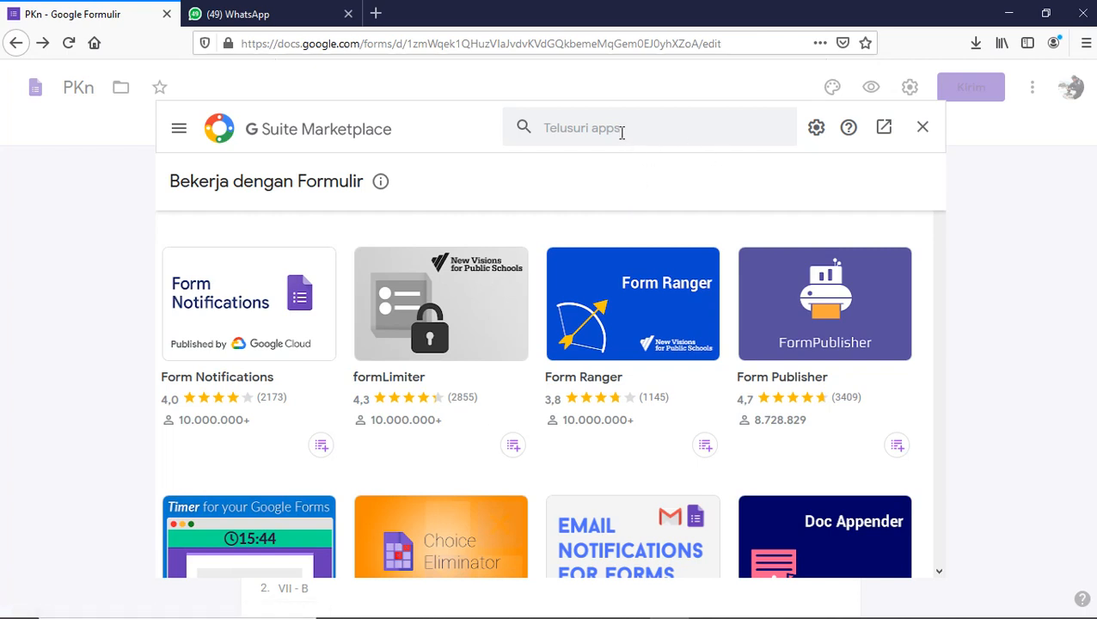
- Search the marketplace for 'form' and open the formLimiter add-on details
left_click(586, 131)
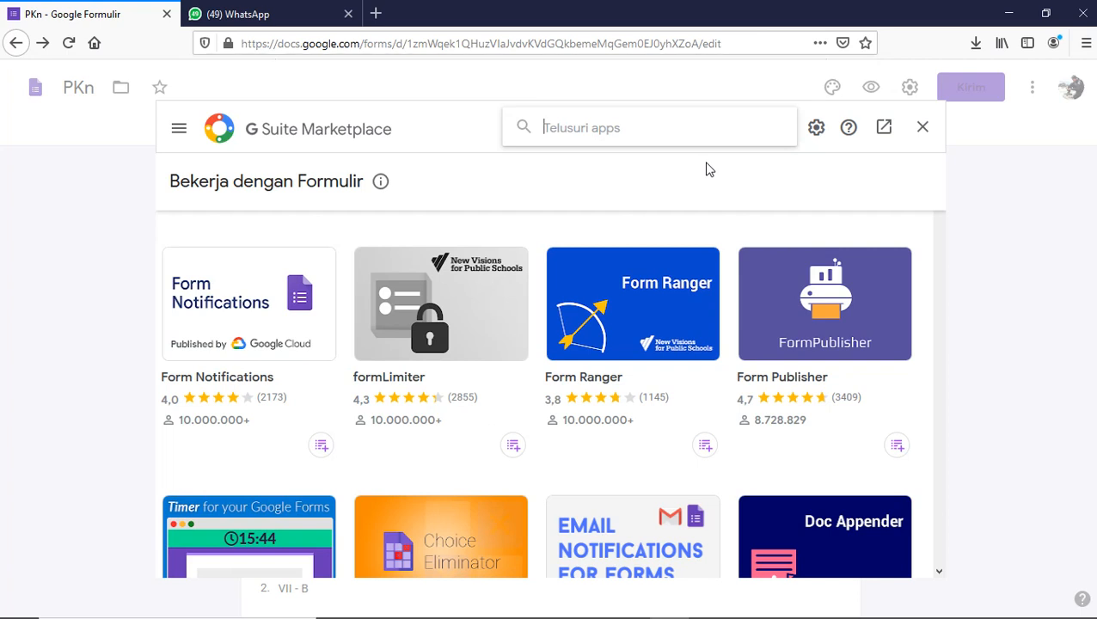
type("form")
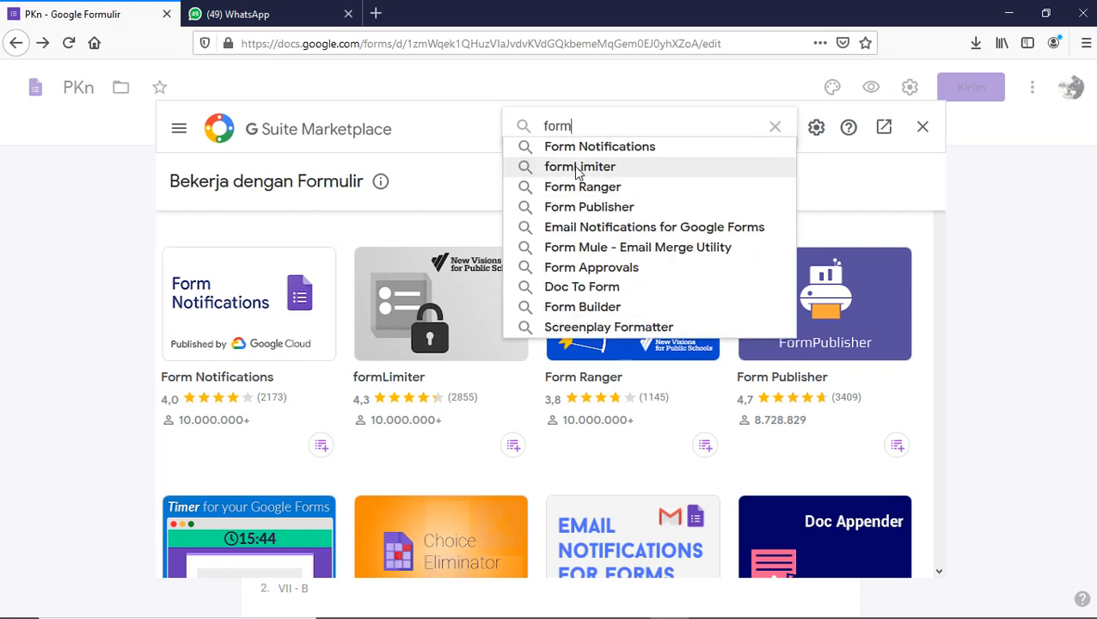
left_click(852, 187)
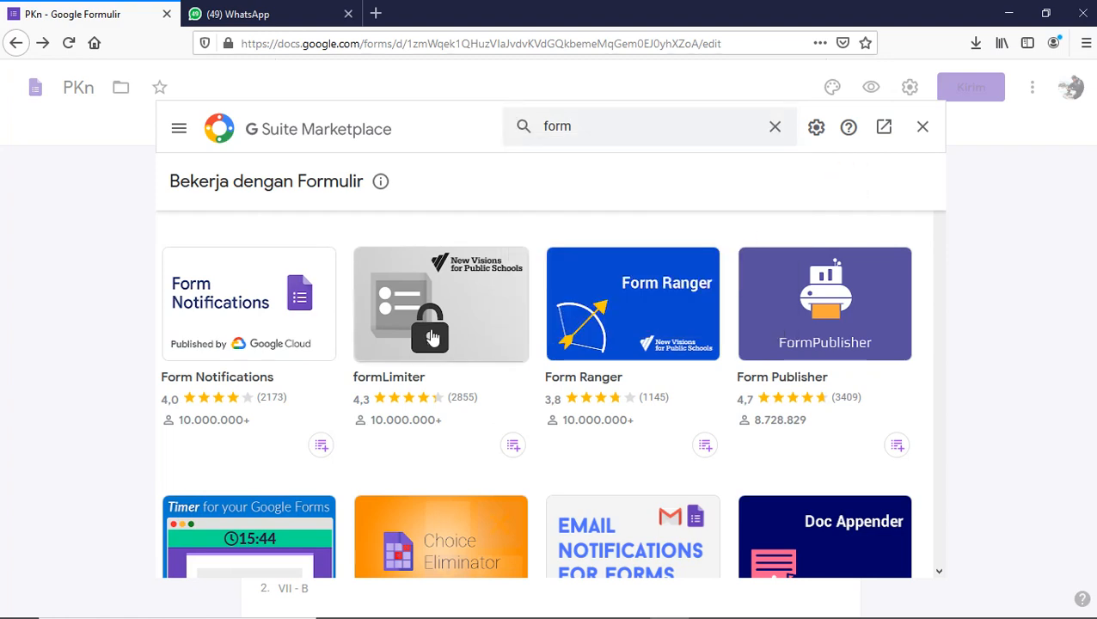
left_click(431, 332)
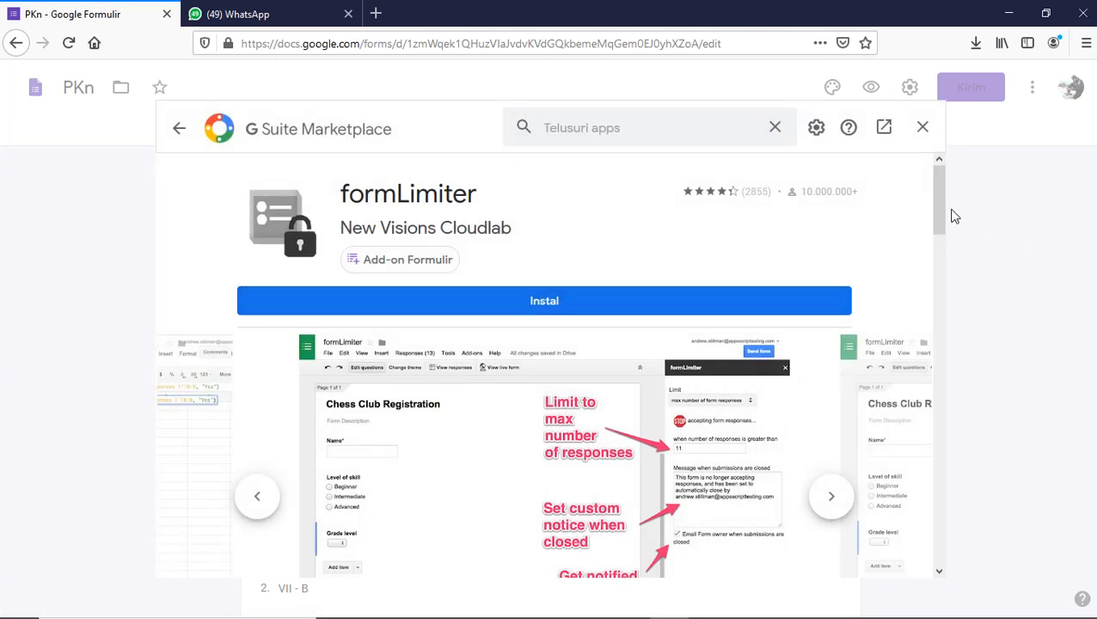
- Review the formLimiter page and start its installation with Instal
left_click_drag(935, 210, 940, 260)
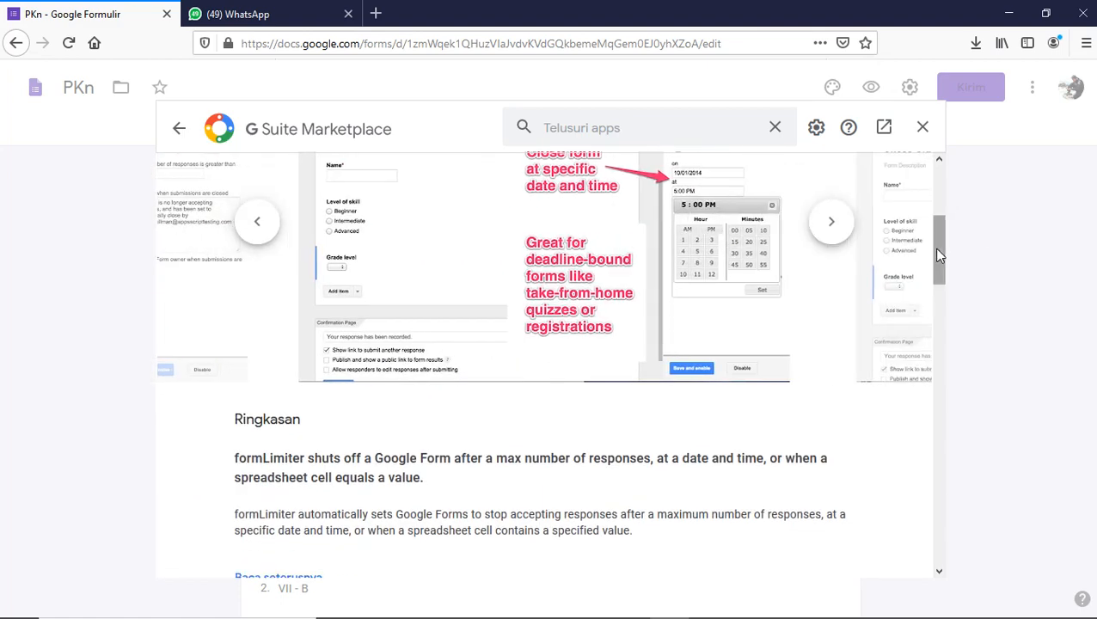
left_click_drag(939, 255, 937, 145)
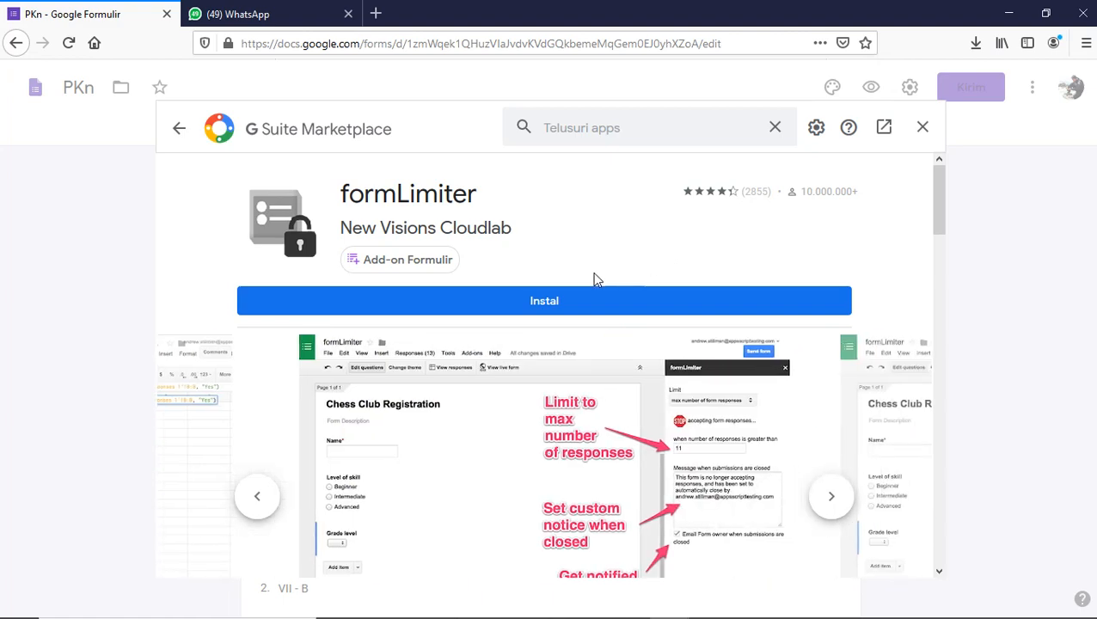
left_click(533, 305)
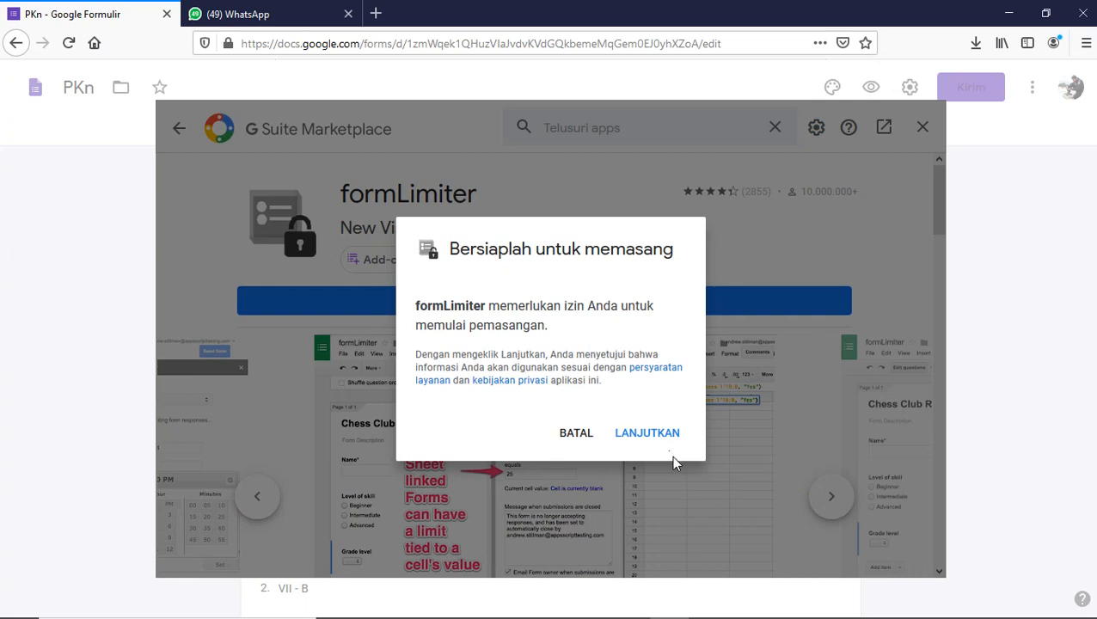
- Continue the install, choose the Google account, and allow formLimiter's requested permissions
left_click(635, 440)
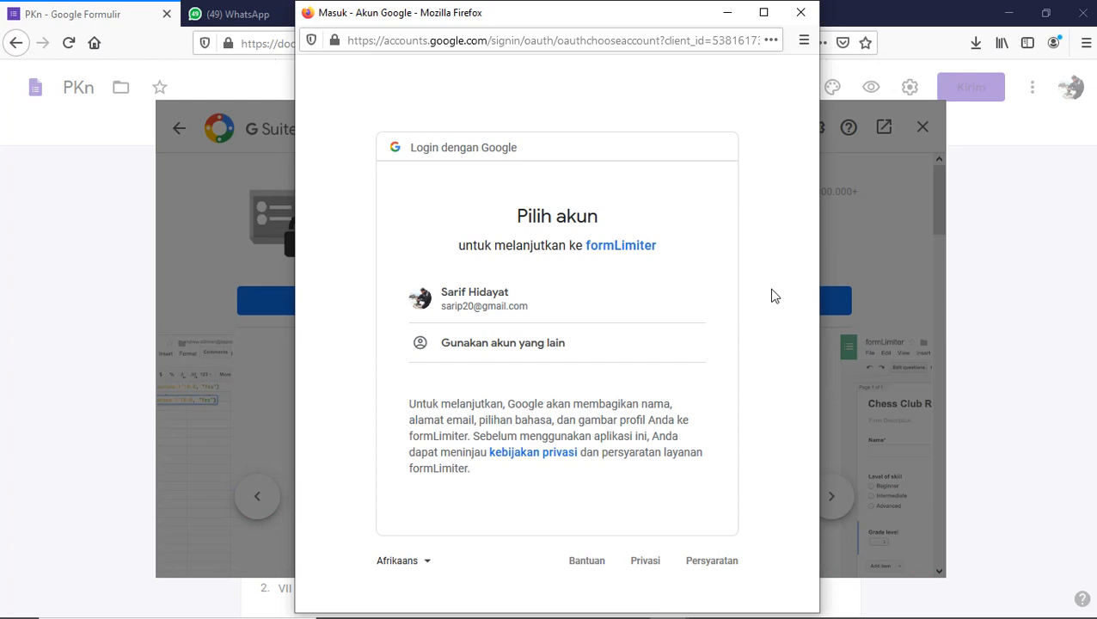
left_click(453, 315)
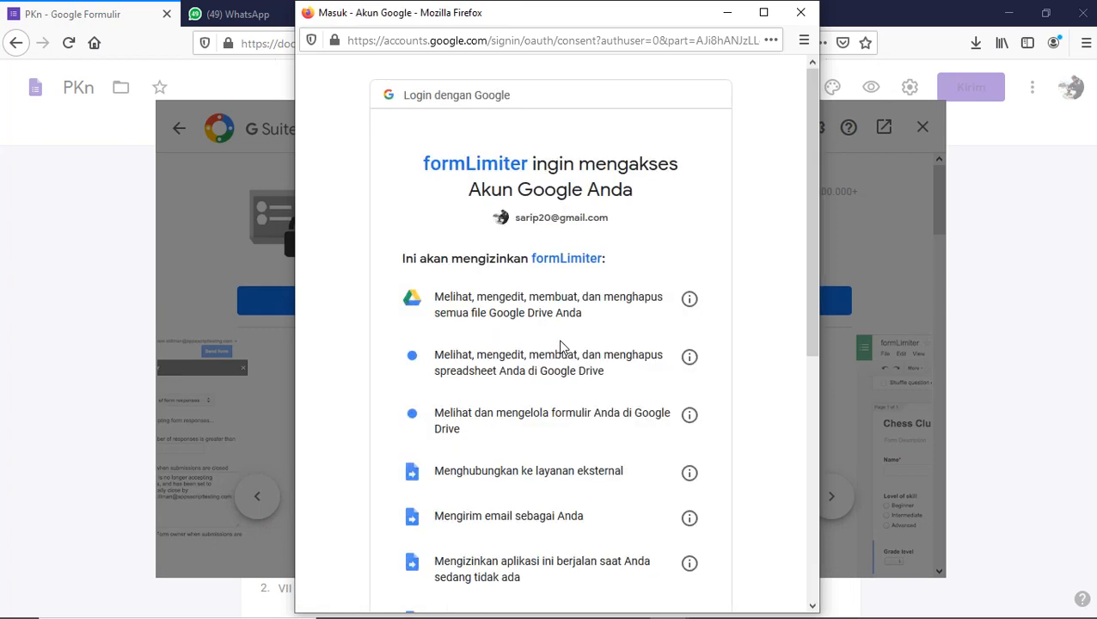
left_click_drag(807, 156, 826, 435)
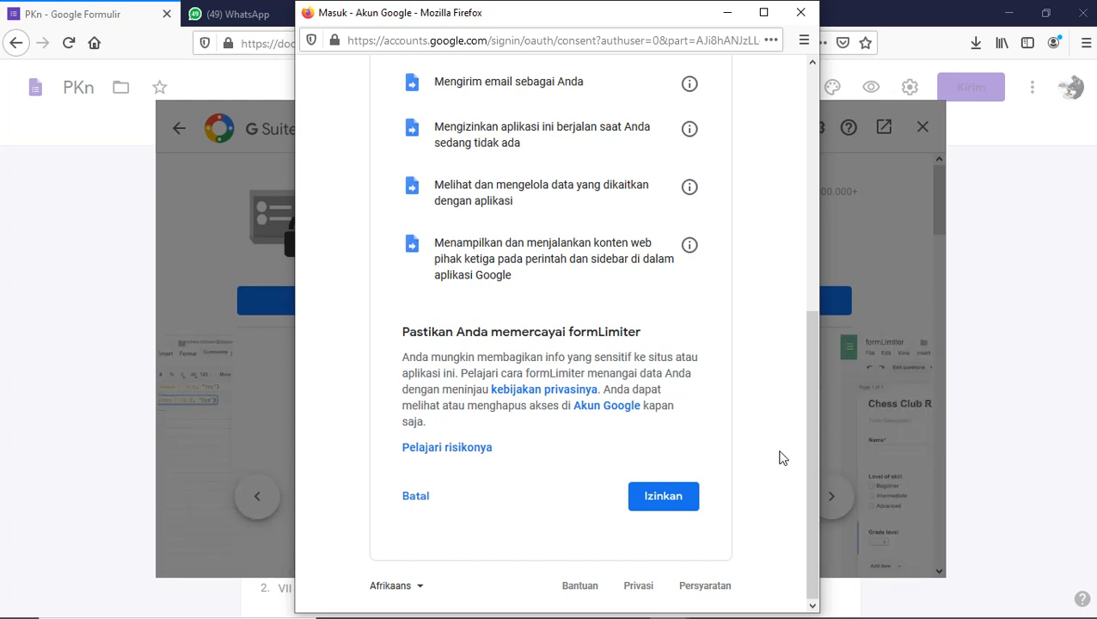
left_click(657, 506)
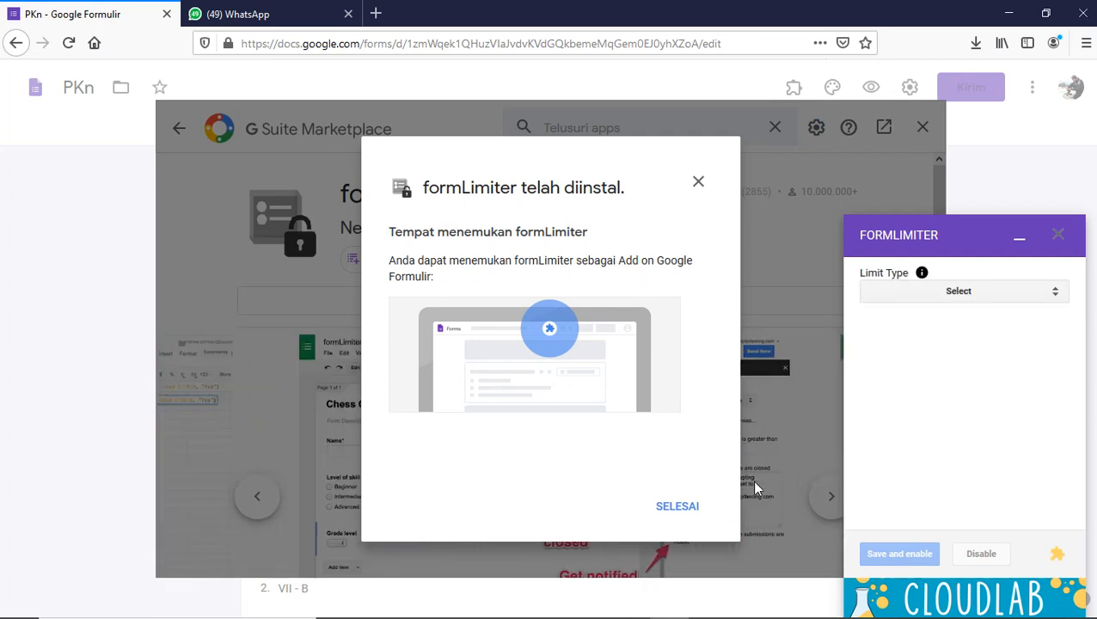
- Dismiss the installed message, close the formLimiter sidebar, and close the marketplace
left_click(667, 512)
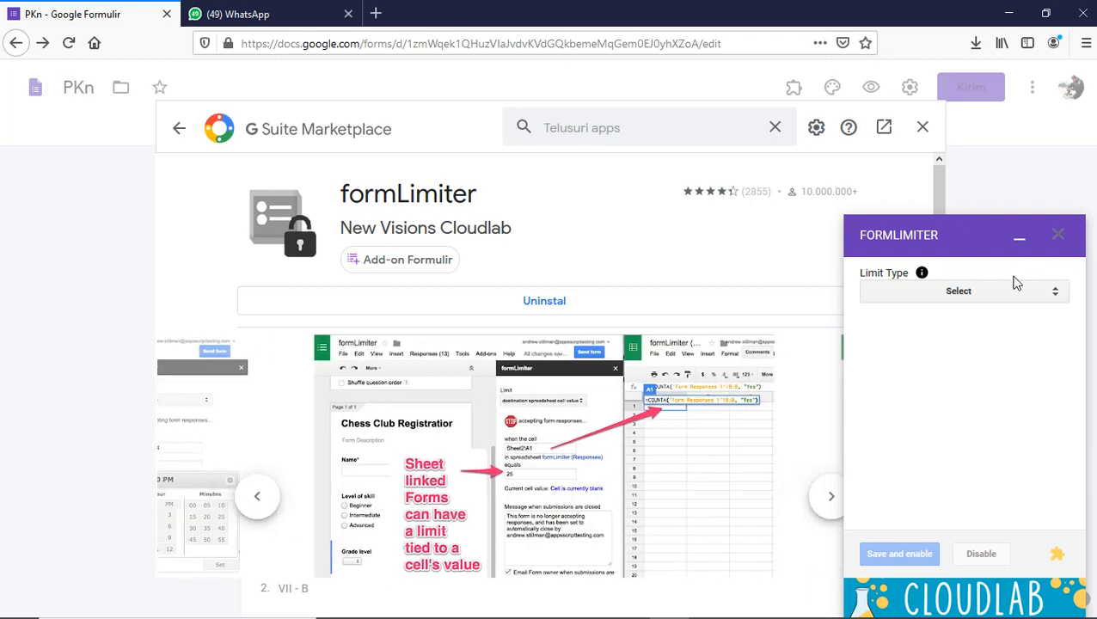
left_click(1058, 234)
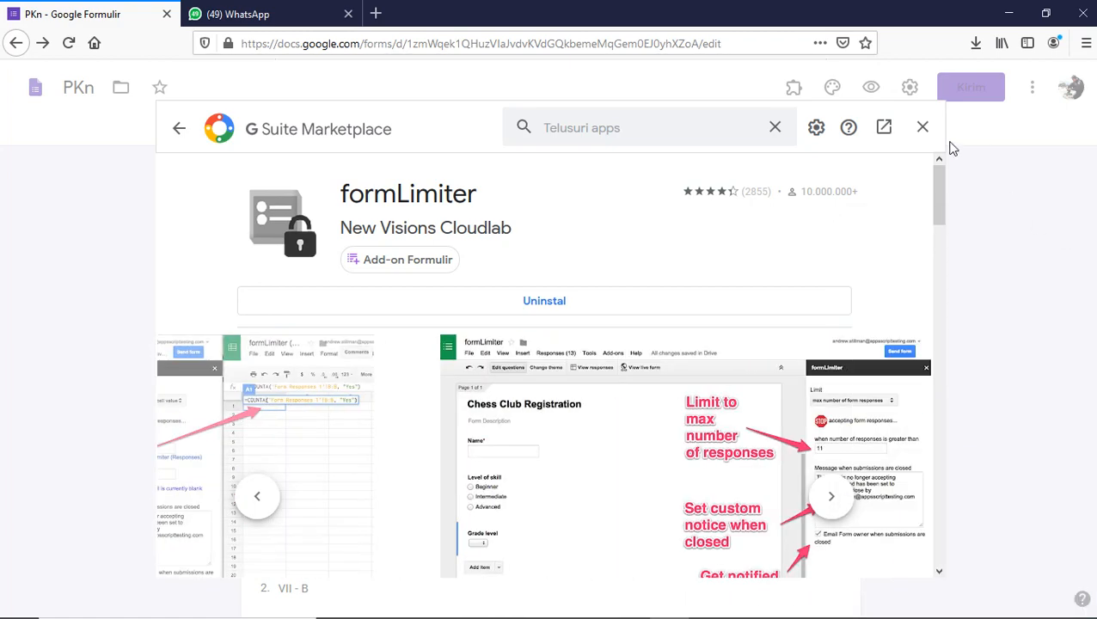
left_click(922, 127)
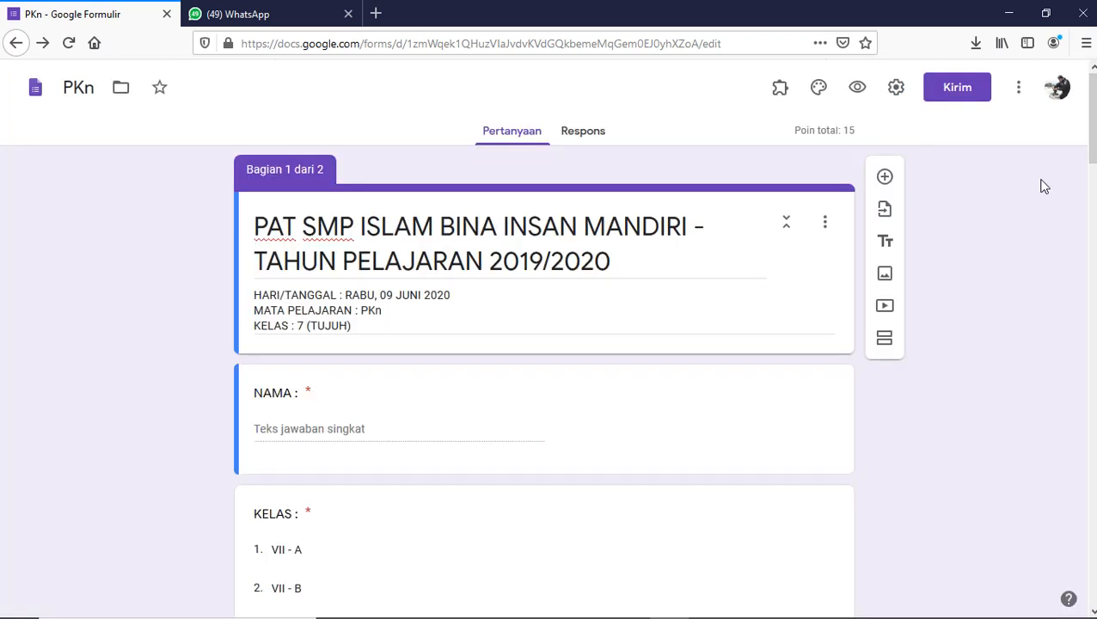
scroll(550, 386, "down", 5)
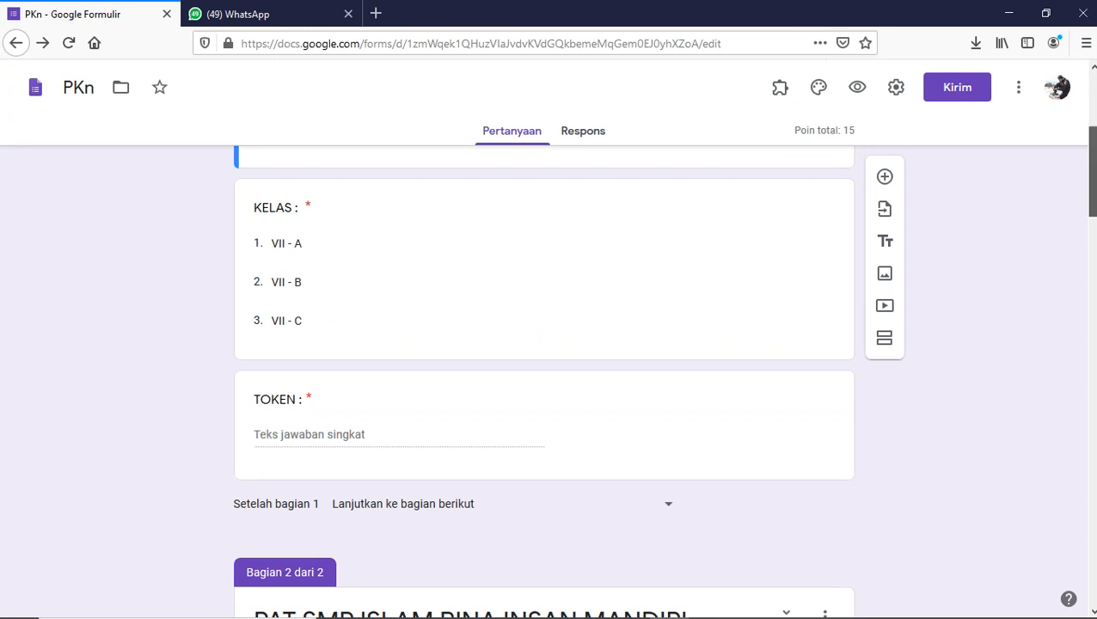
scroll(996, 188, "up", 3)
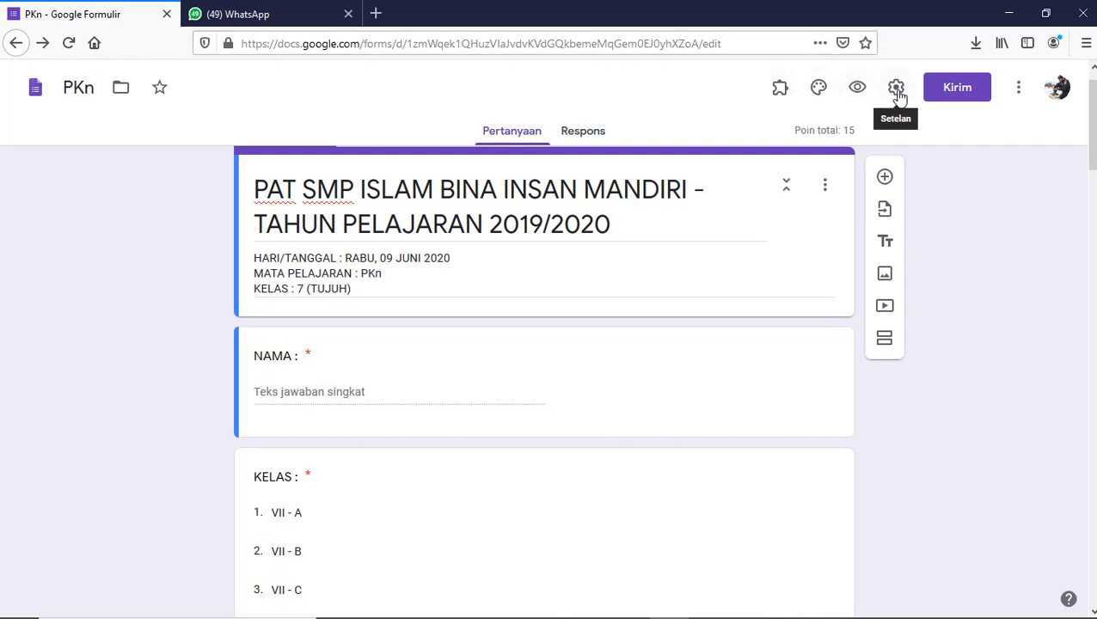
left_click(779, 92)
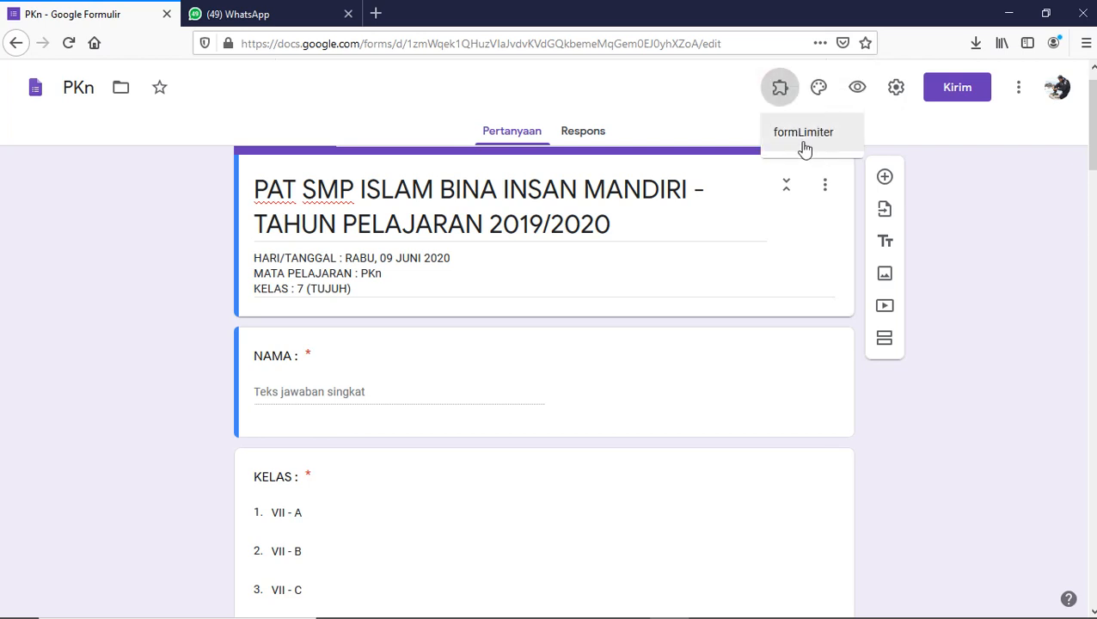
left_click(800, 142)
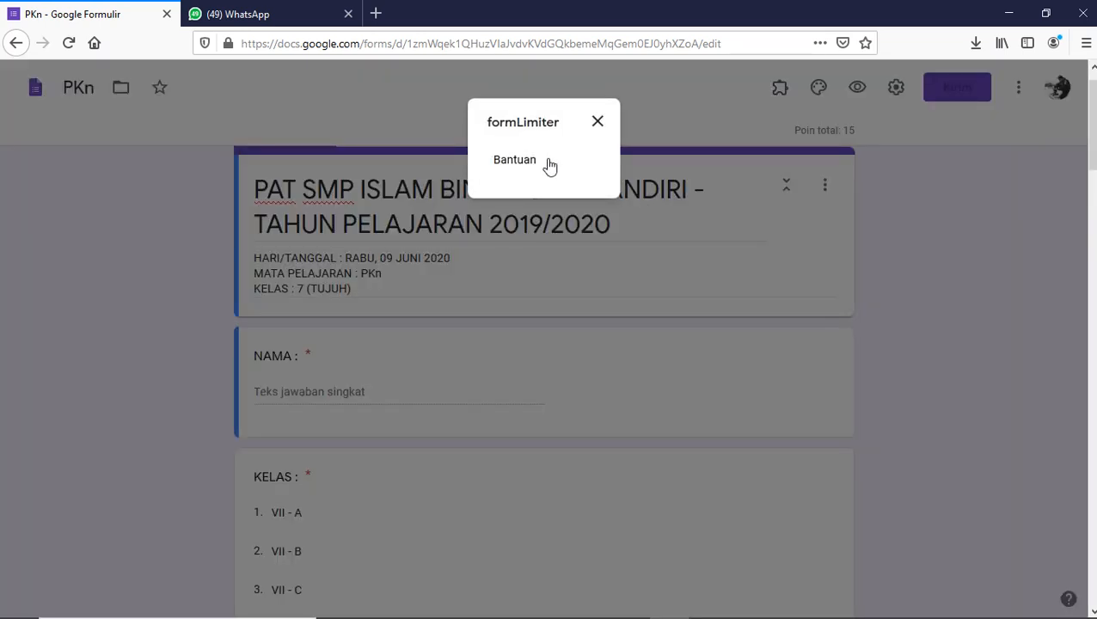
left_click(596, 123)
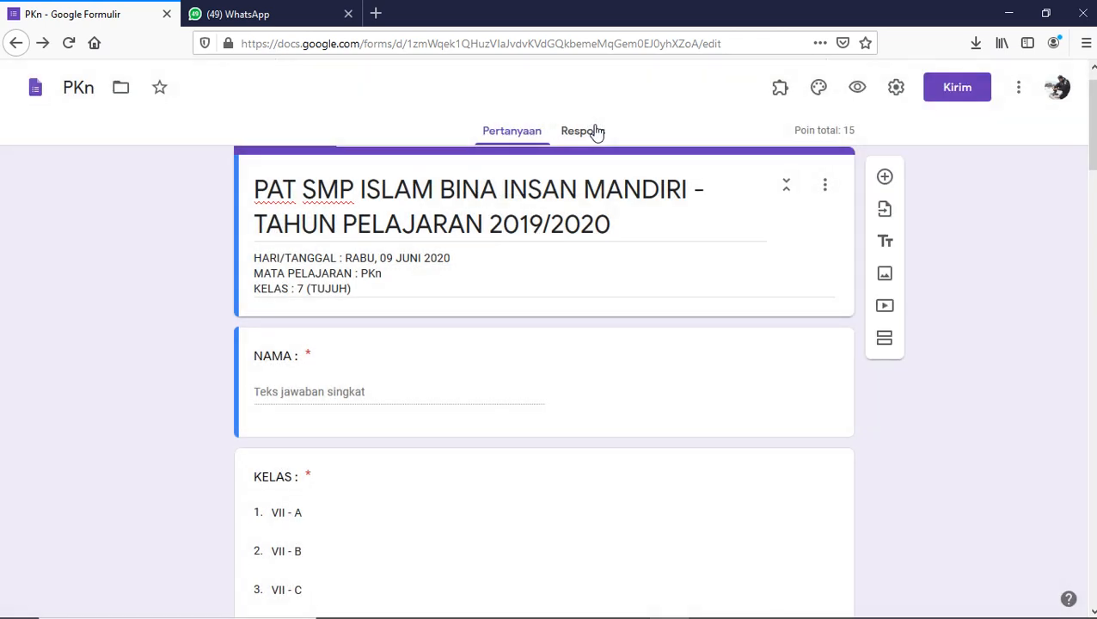
right_click(639, 101)
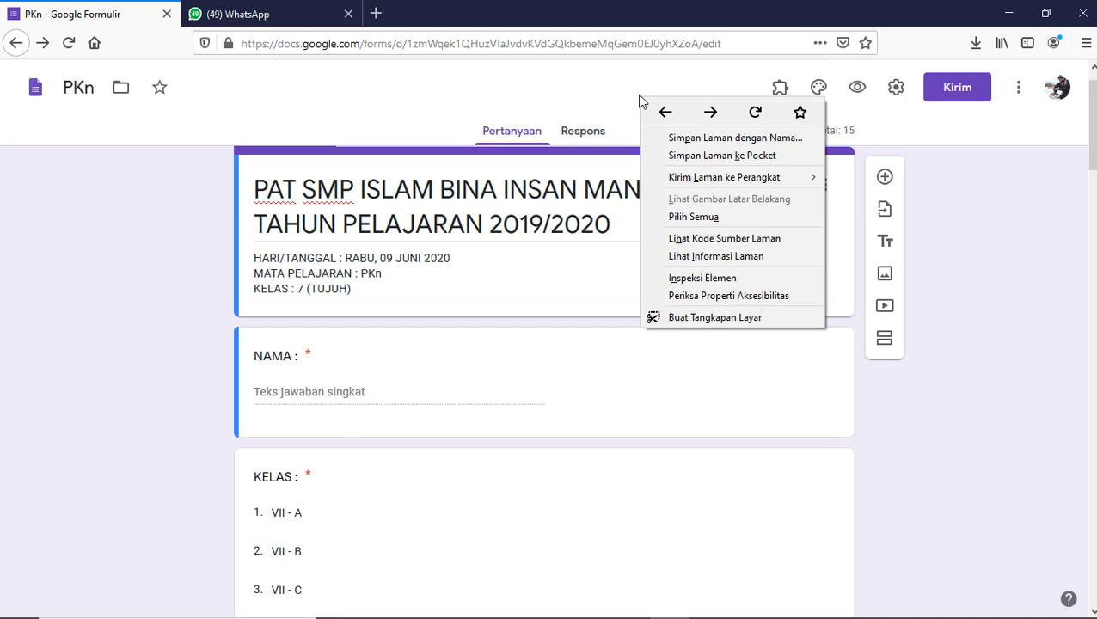
left_click(763, 119)
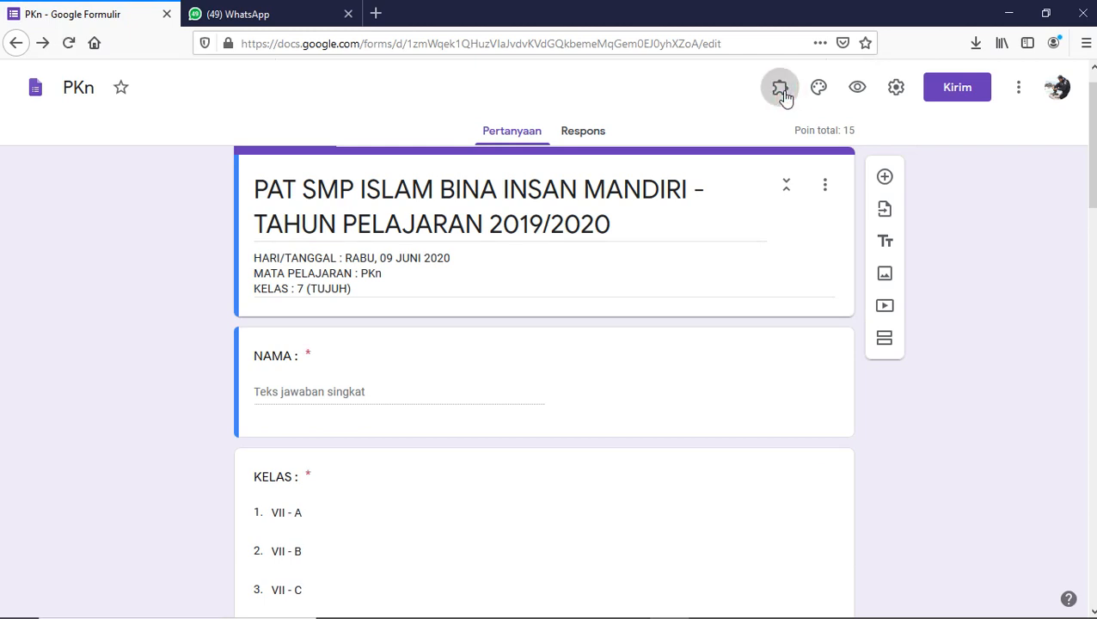
- Launch formLimiter -- PROD from Add-ons, choose Set limit, and expand Limit Type
left_click(782, 94)
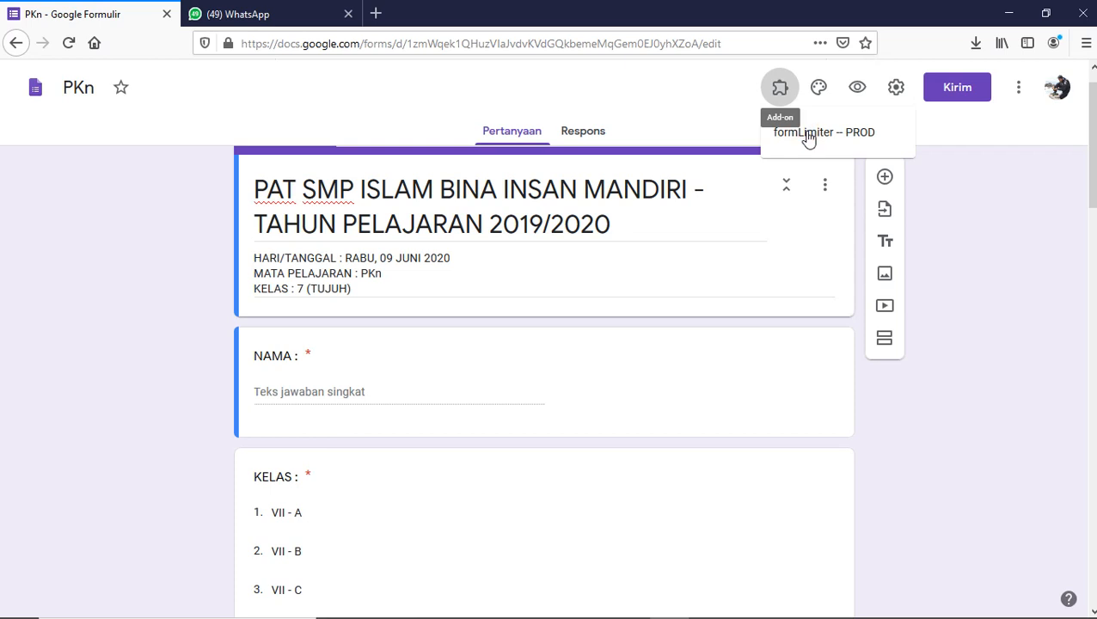
left_click(808, 133)
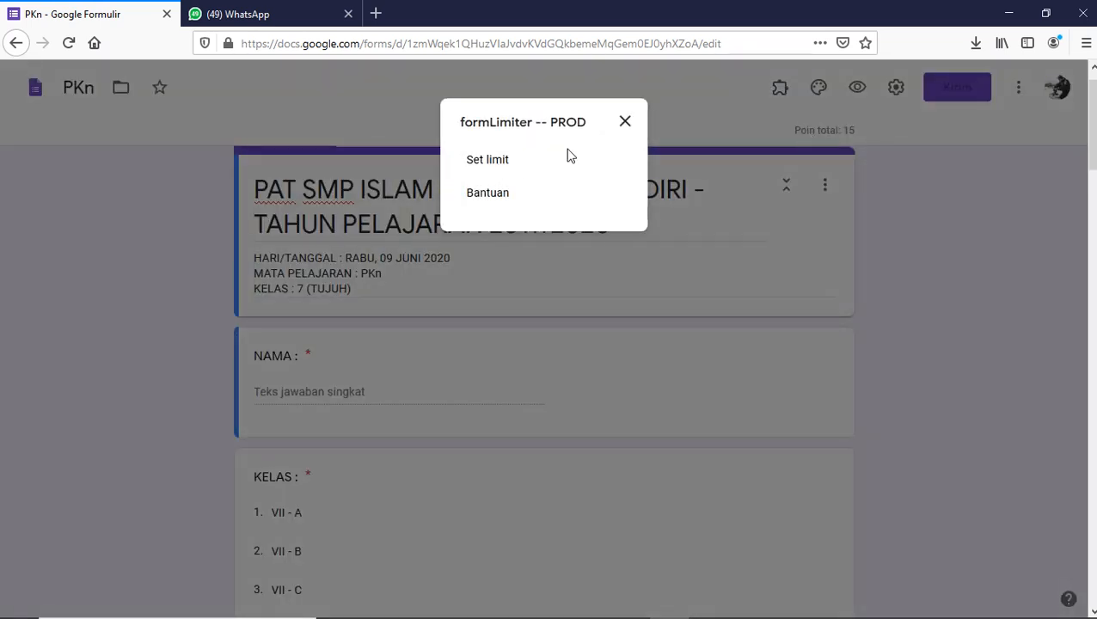
left_click(479, 169)
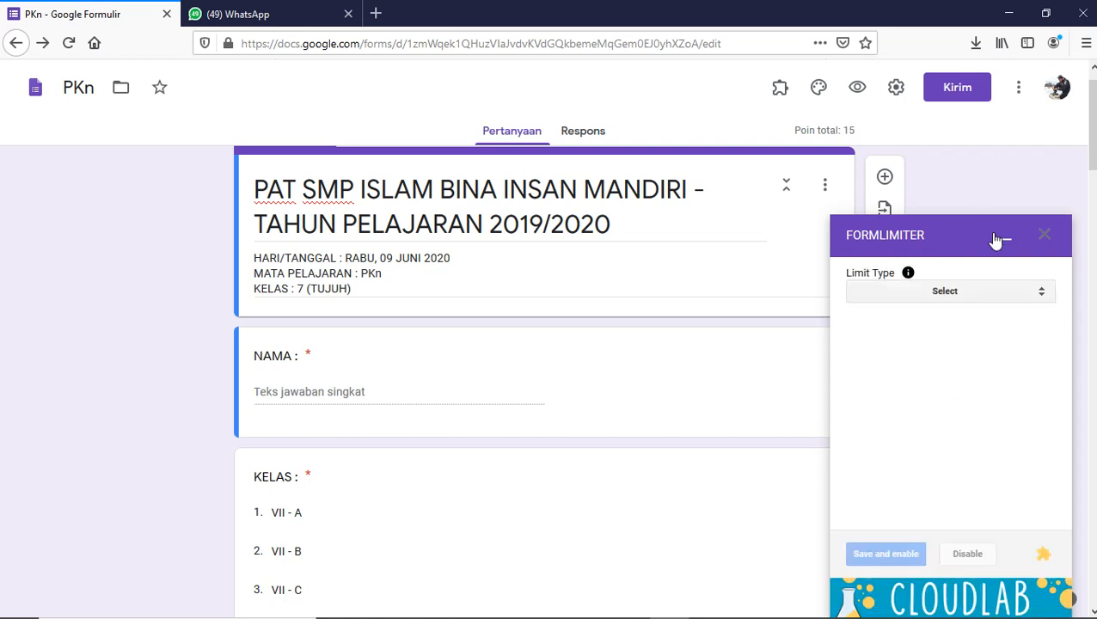
left_click(942, 295)
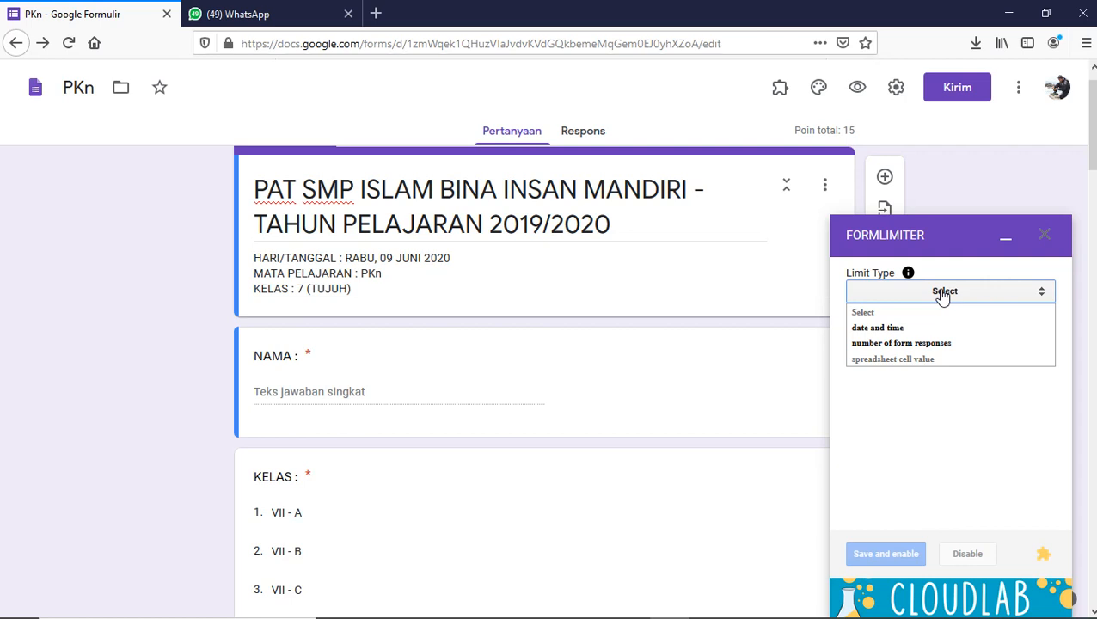
- Select 'date and time' as the formLimiter limit type
left_click(878, 335)
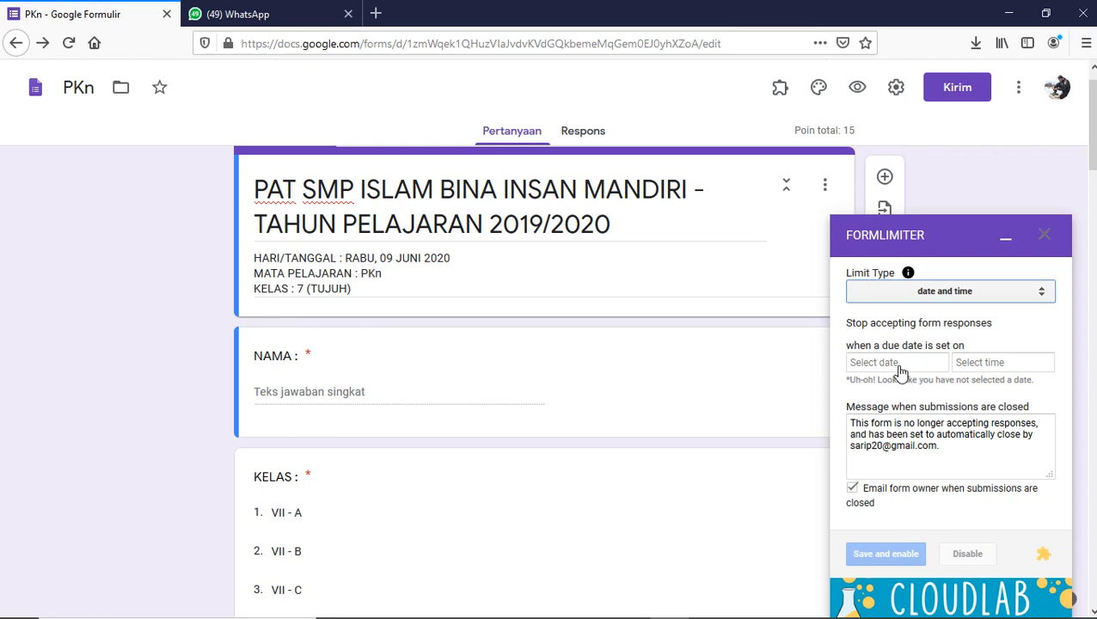
- Pick June 9, 2020 in the calendar as the formLimiter due date
left_click(886, 364)
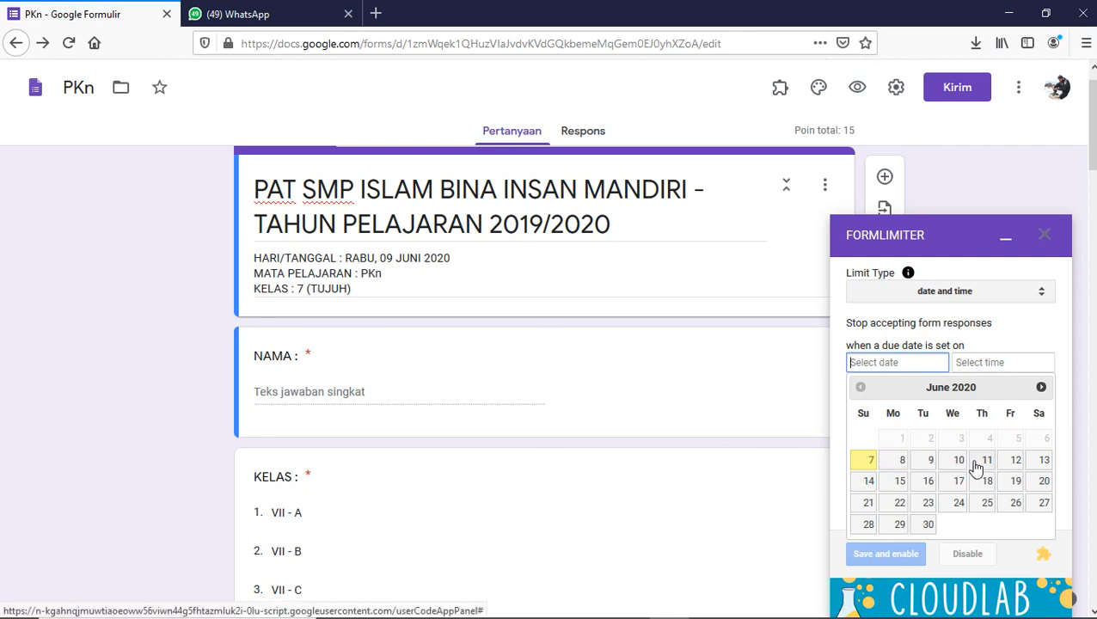
left_click(928, 465)
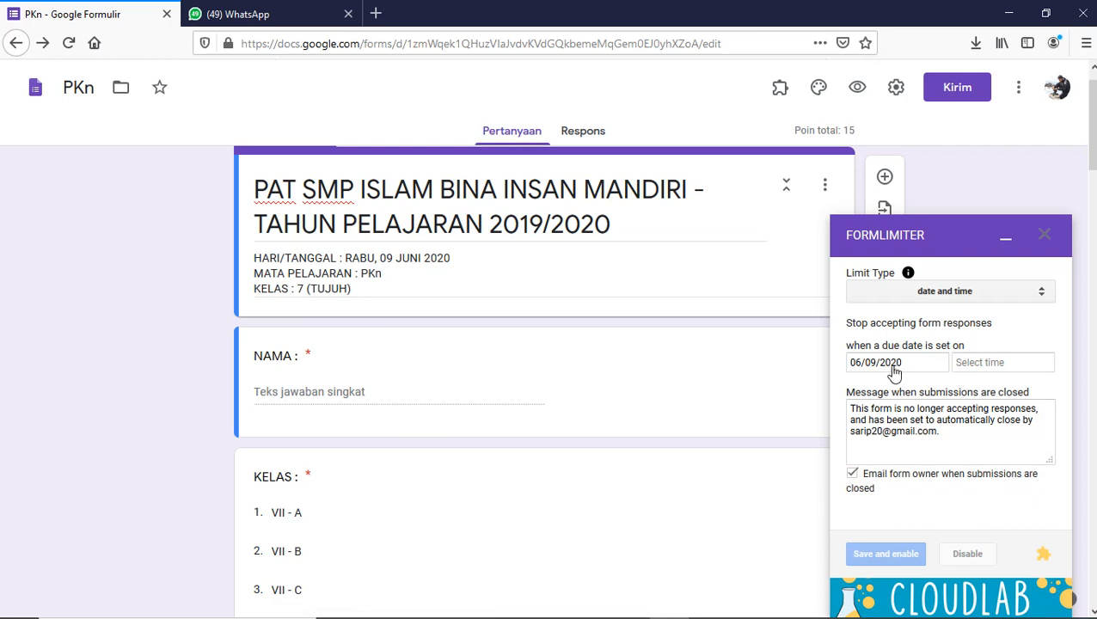
- Set the FormLimiter closing time to 10:15 AM with the time picker
left_click(1009, 365)
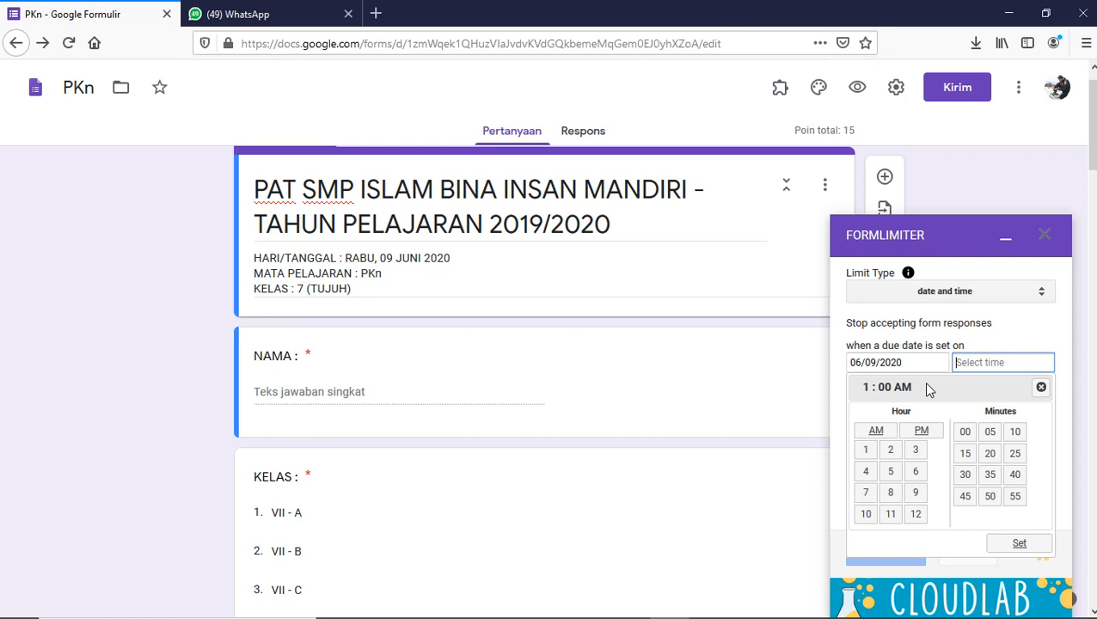
left_click(868, 519)
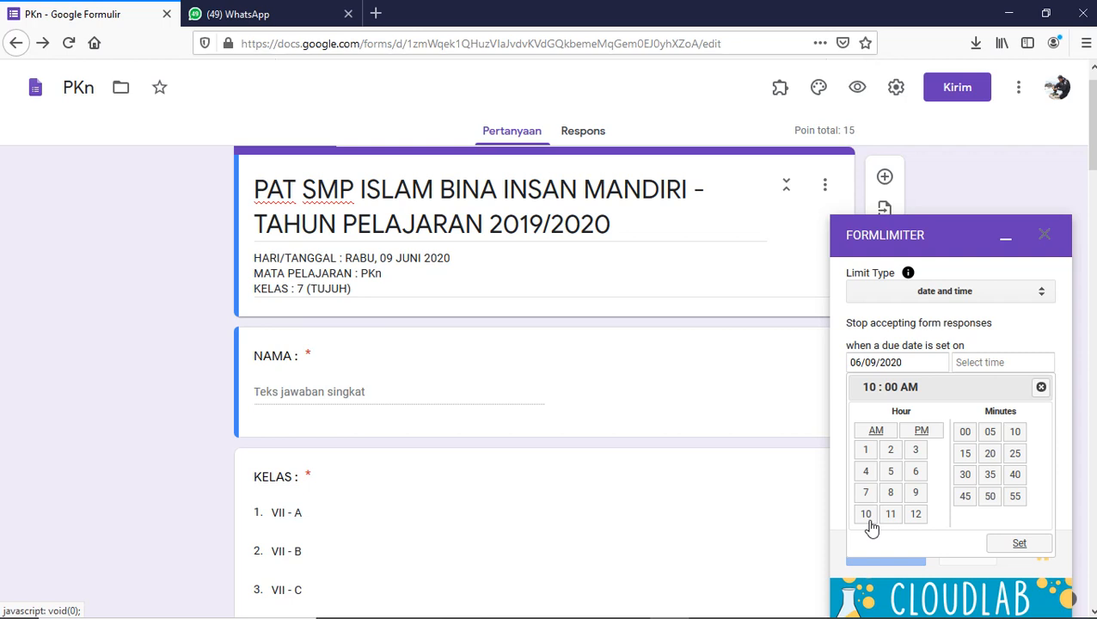
left_click(966, 454)
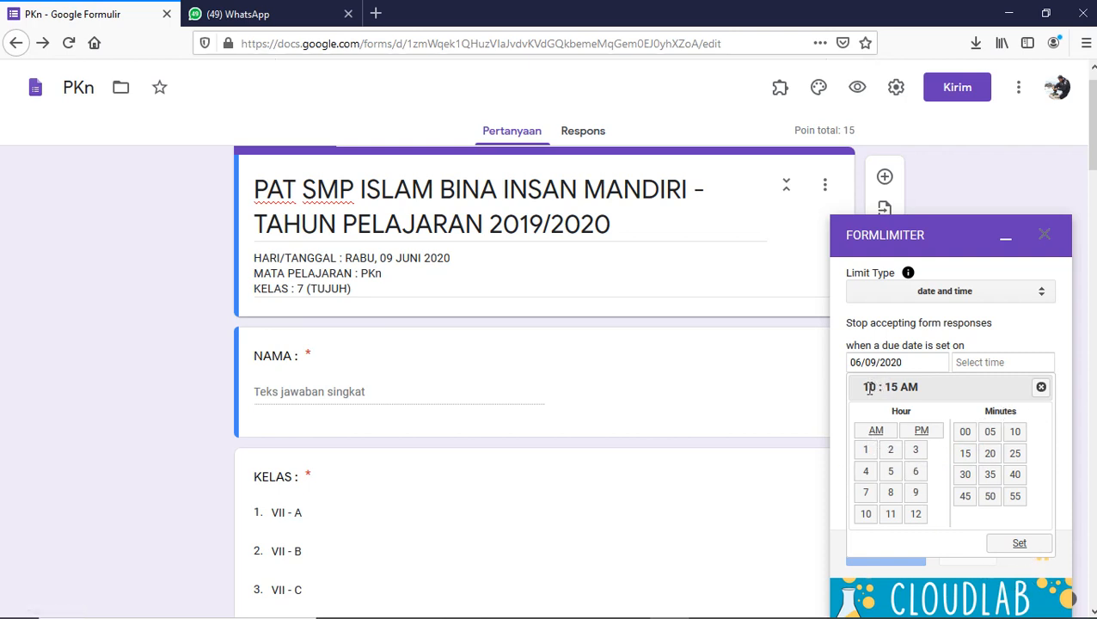
left_click(1017, 545)
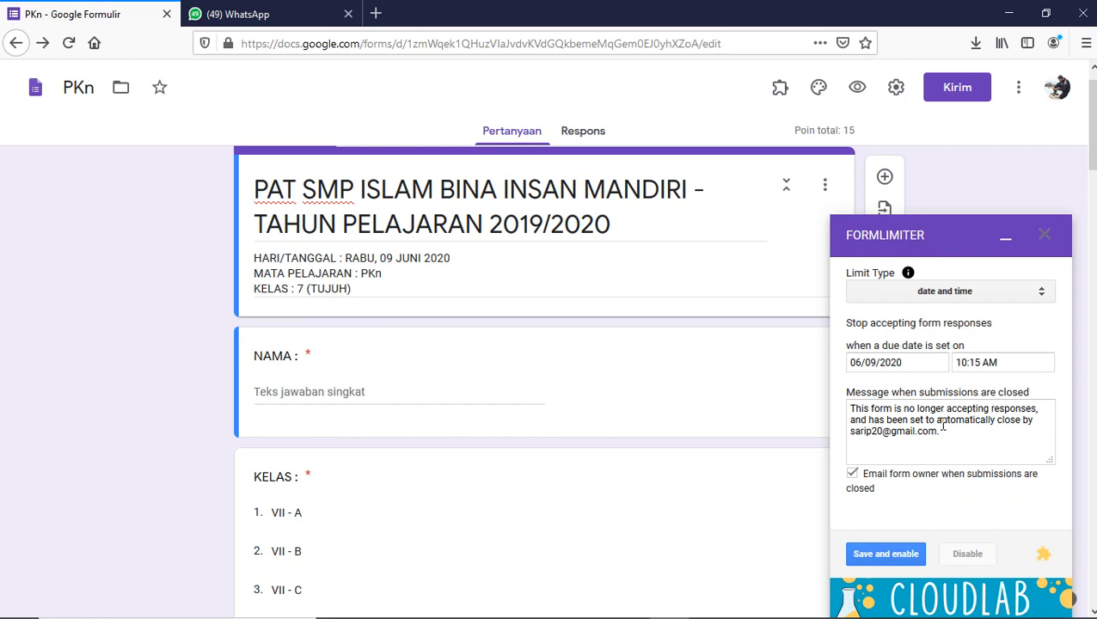
- Replace the closing message with 'Waktu Ujian PKn Telah Habis,! Harap Hubungi Guru mata Pelajaran !' and add an 'Email :' line
left_click(864, 420)
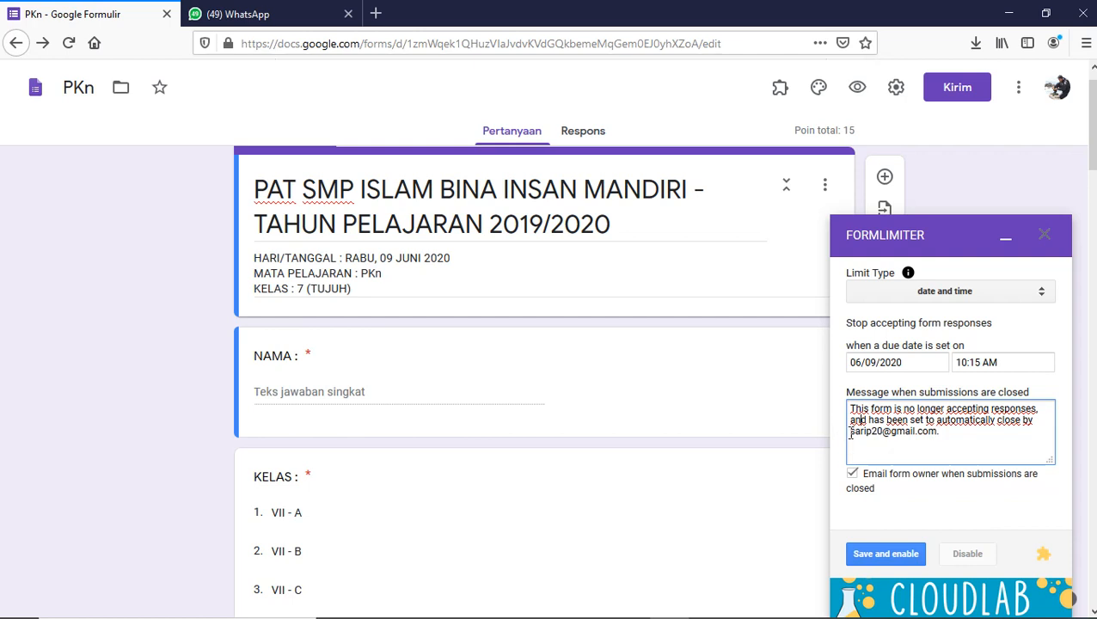
left_click_drag(850, 433, 800, 367)
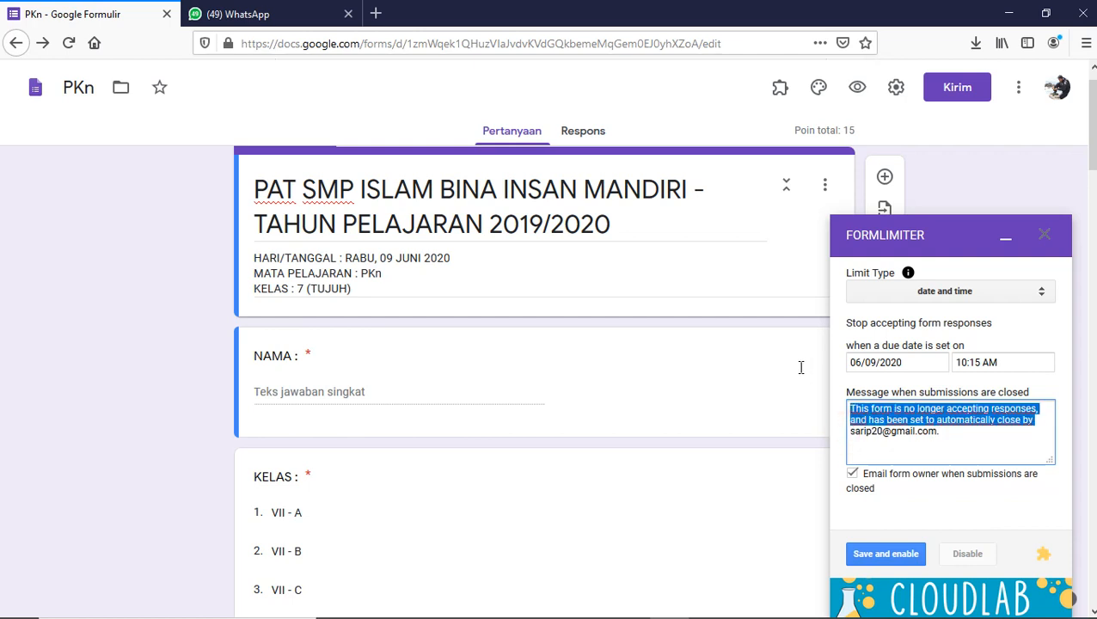
type("Wak")
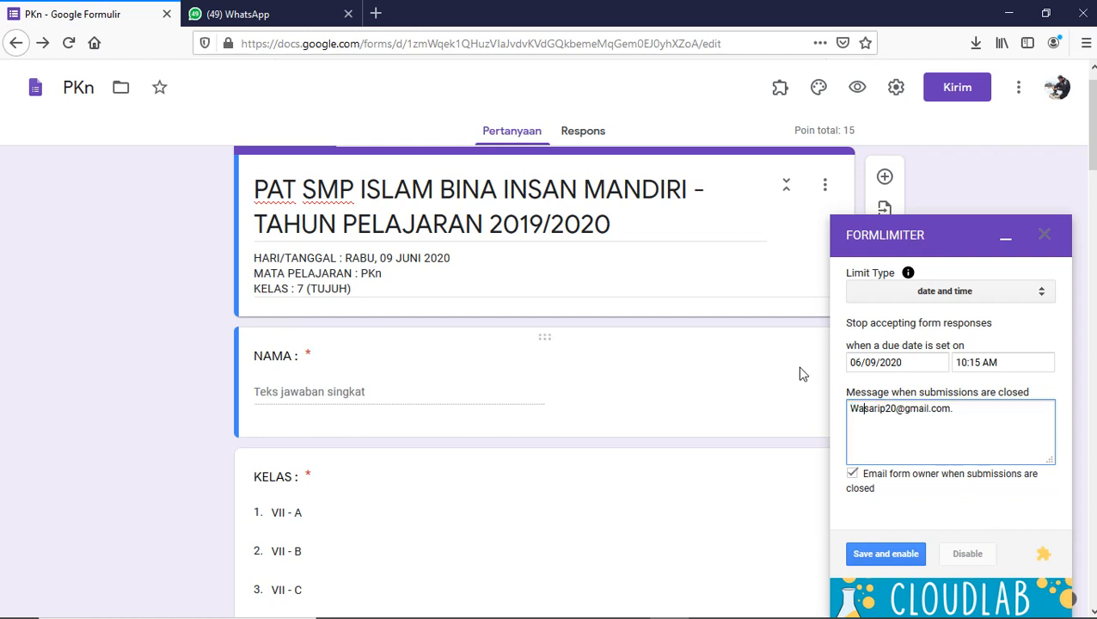
type("tu ")
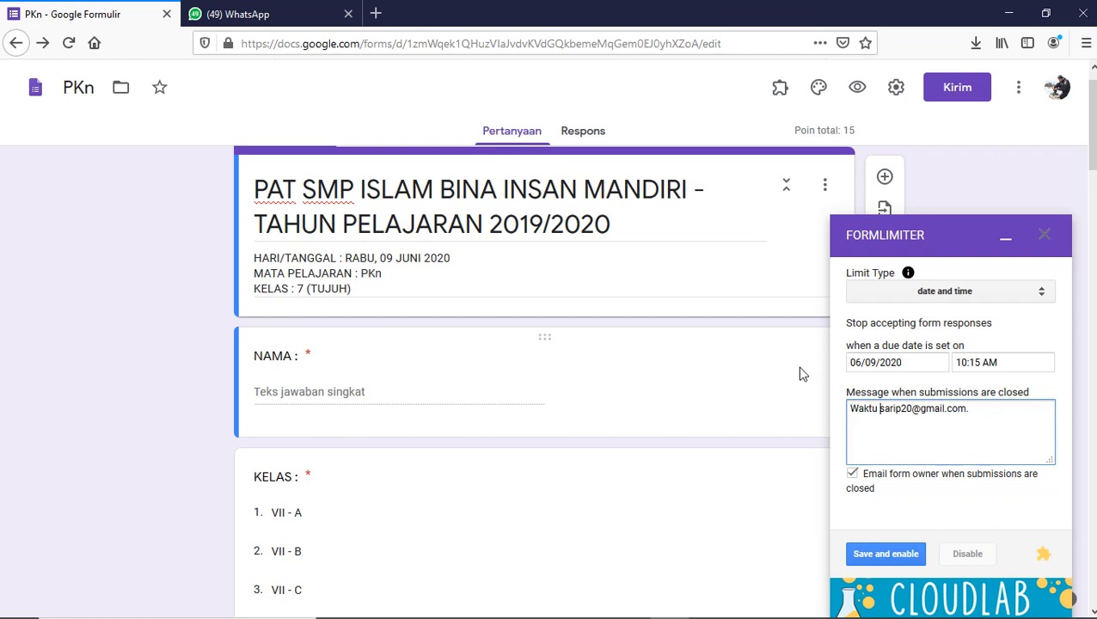
type("Ujian ")
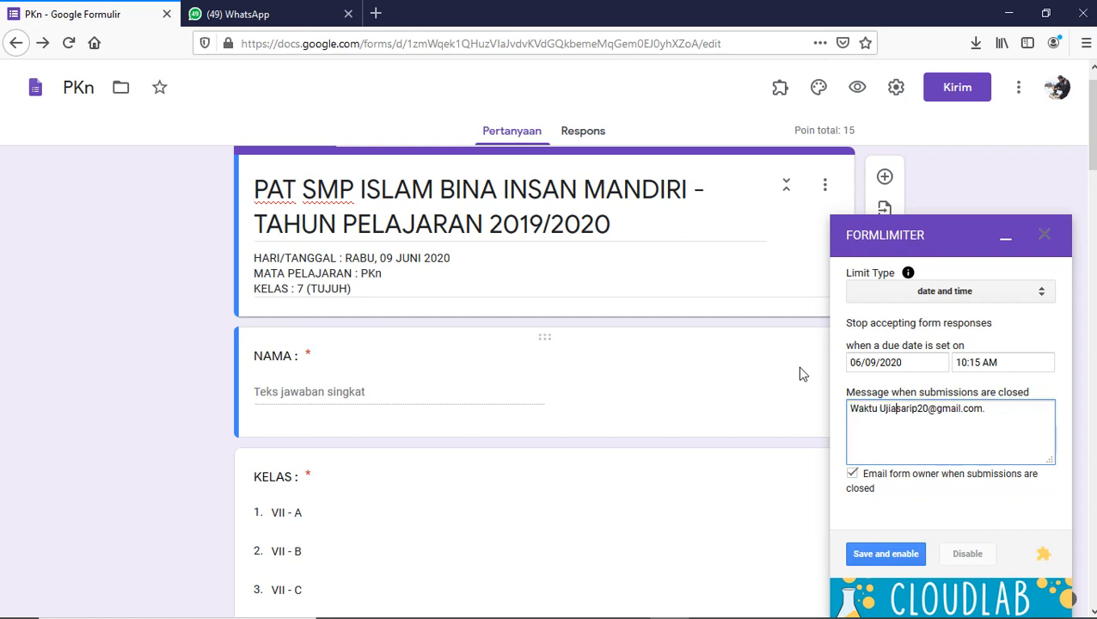
type("PKn ")
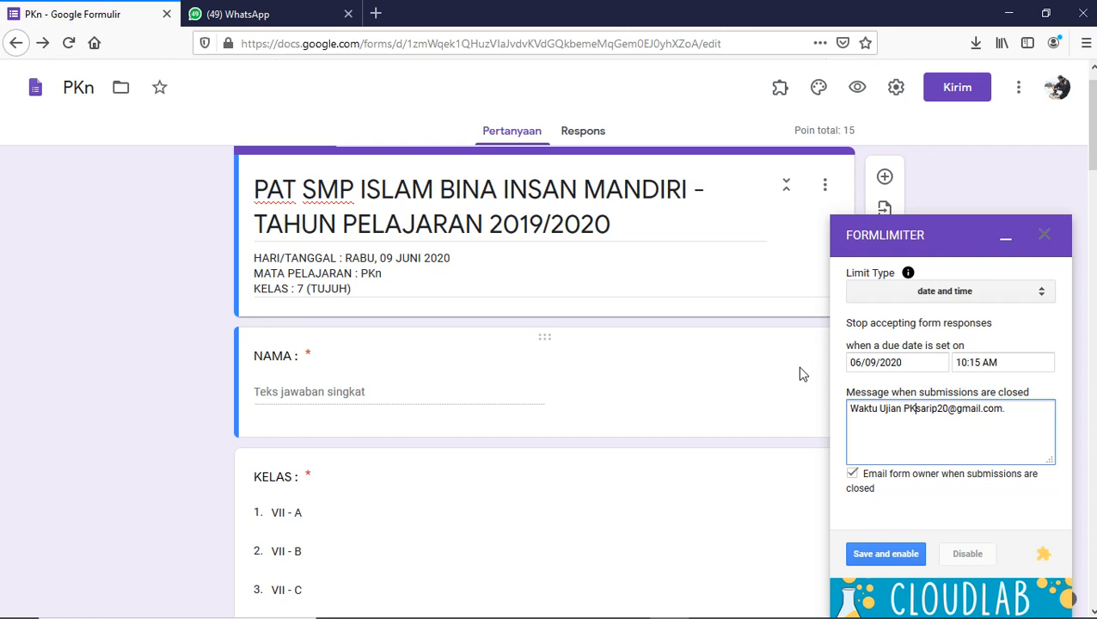
type("Telah ")
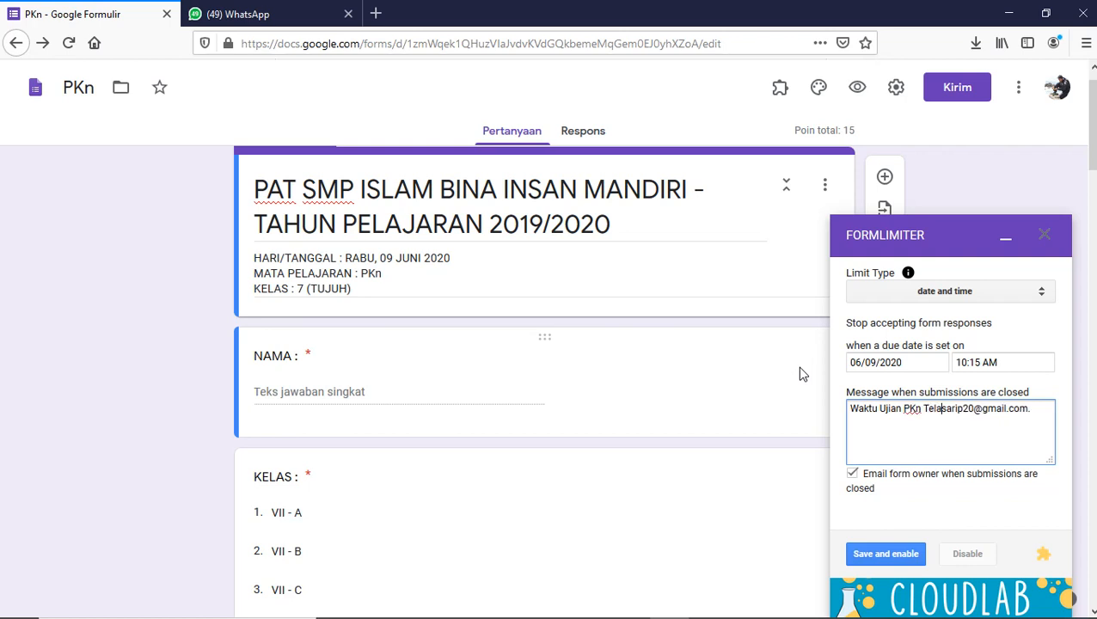
type("Habis")
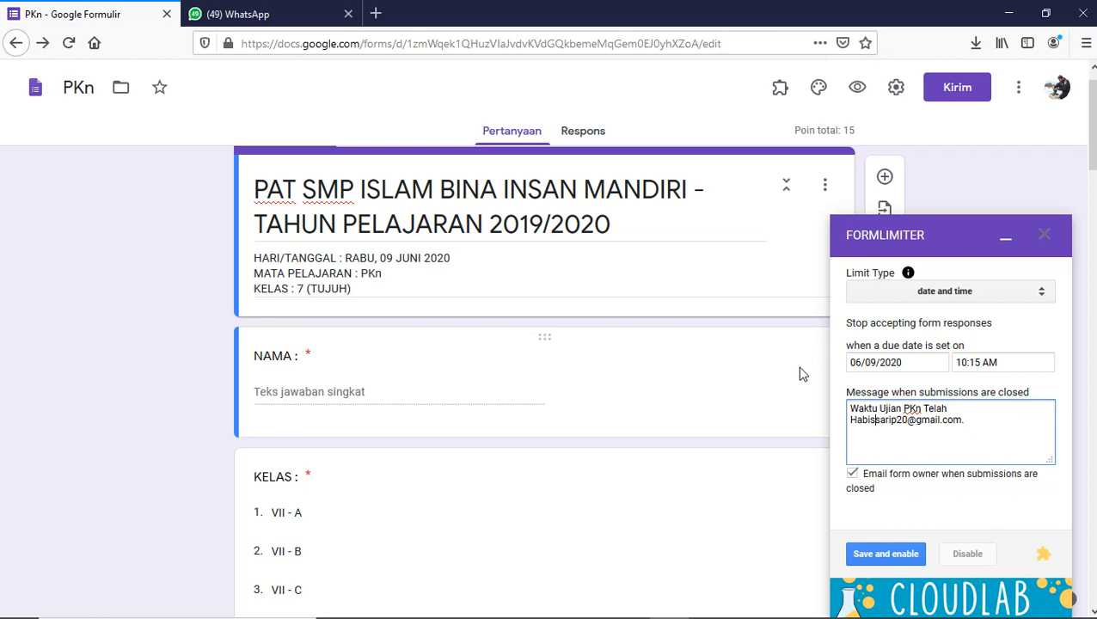
type(",! ")
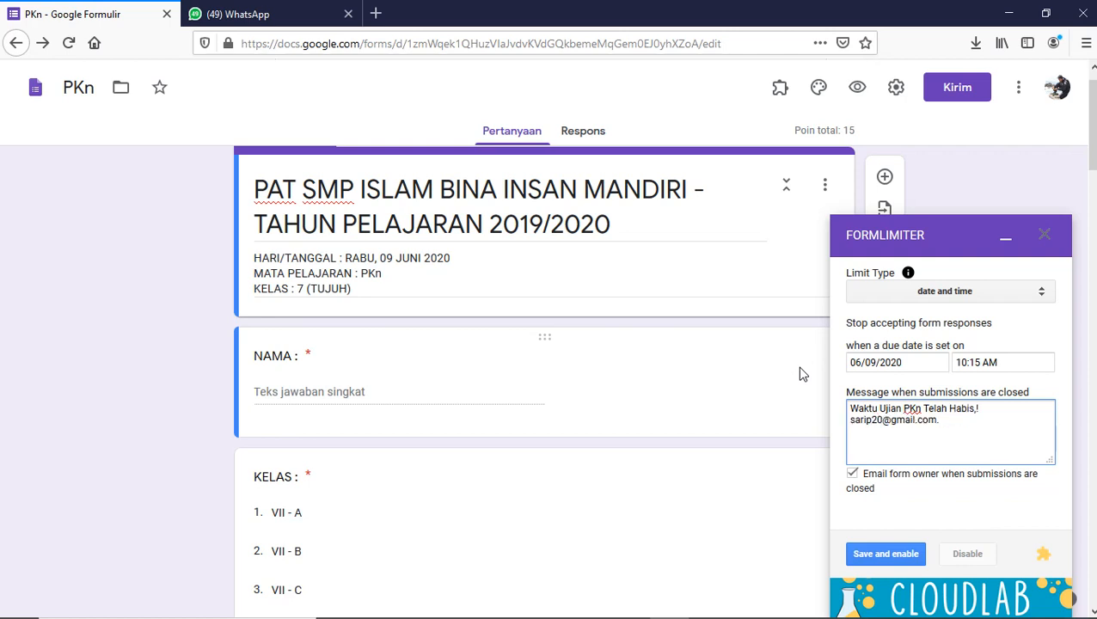
type("Ha")
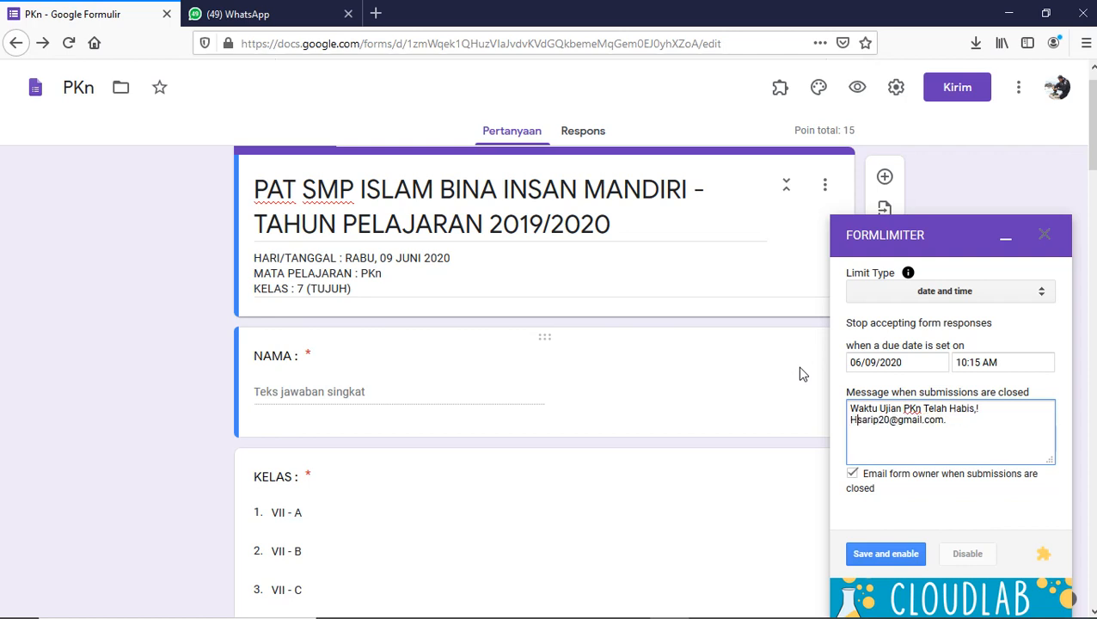
type("rap ")
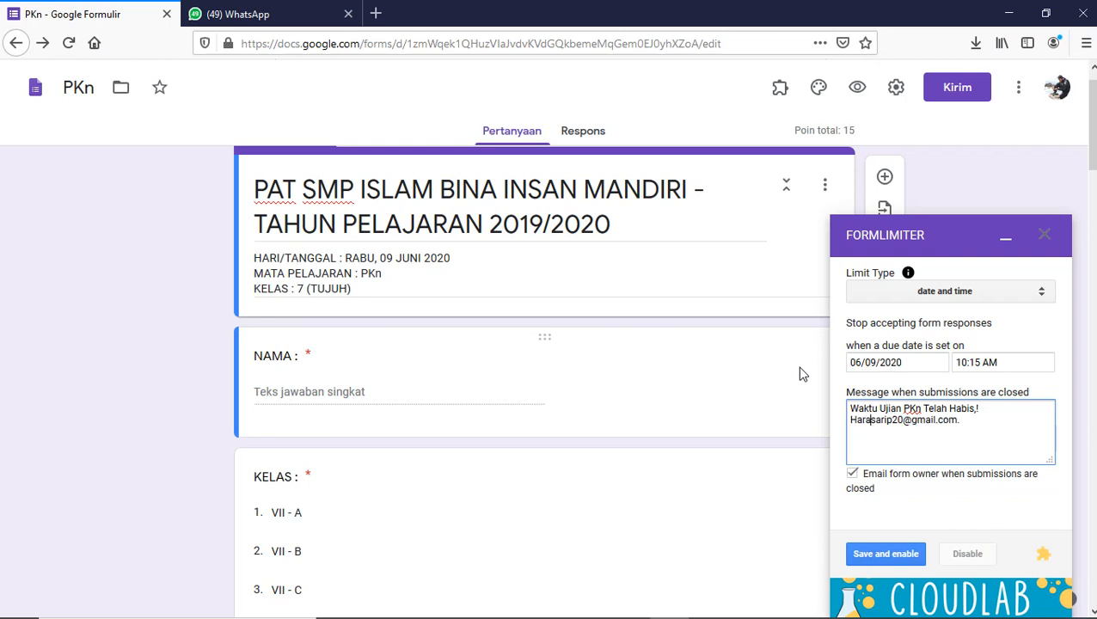
type("Hubungi ")
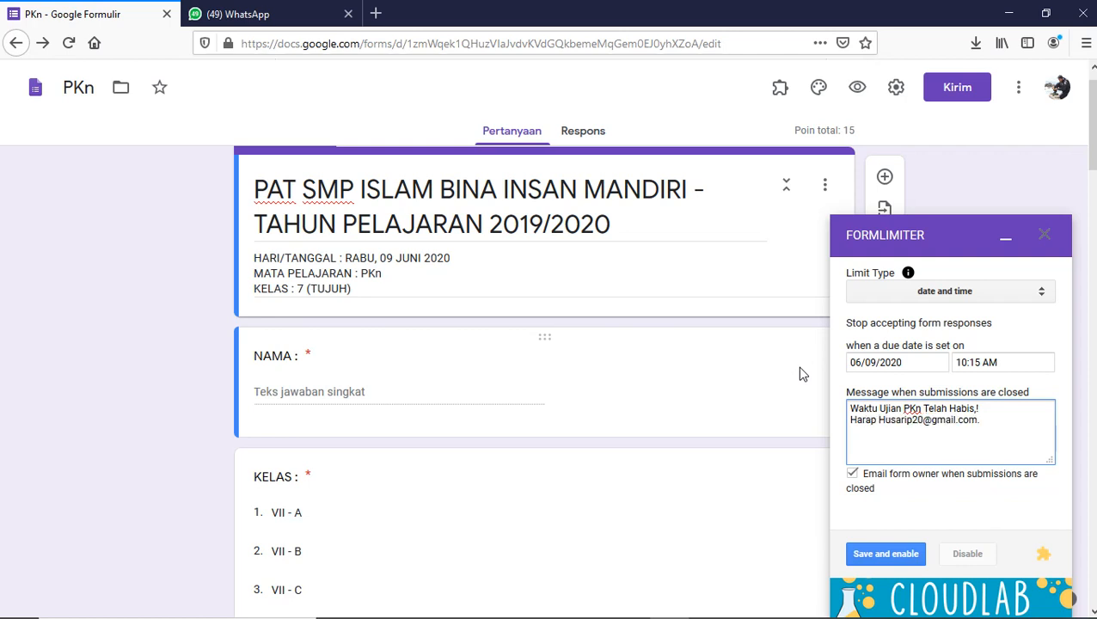
type("Guru ")
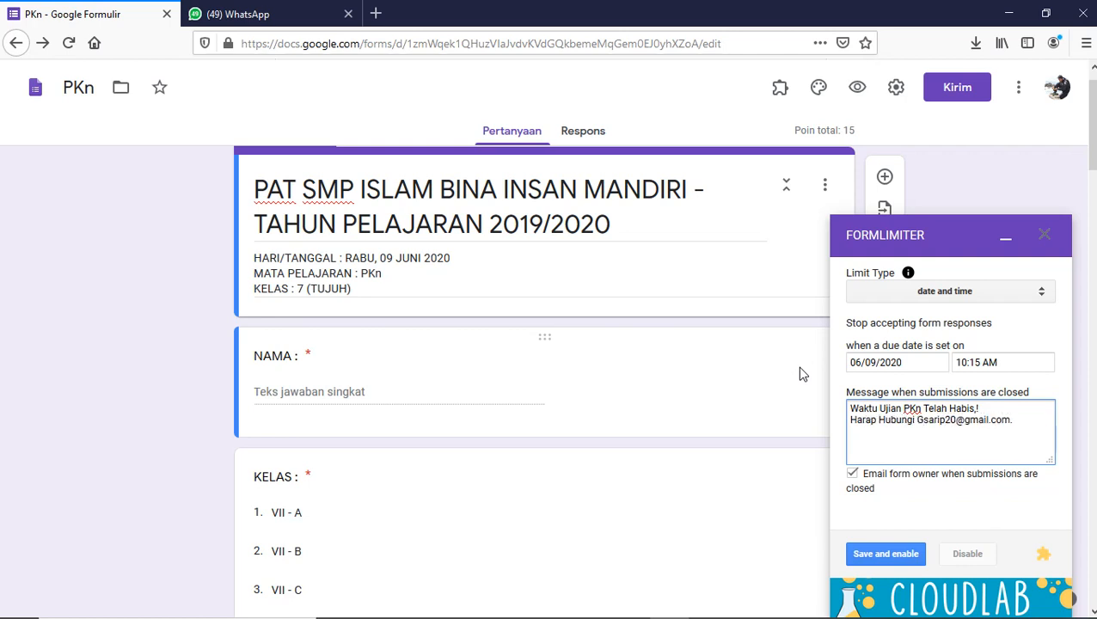
type("mata P")
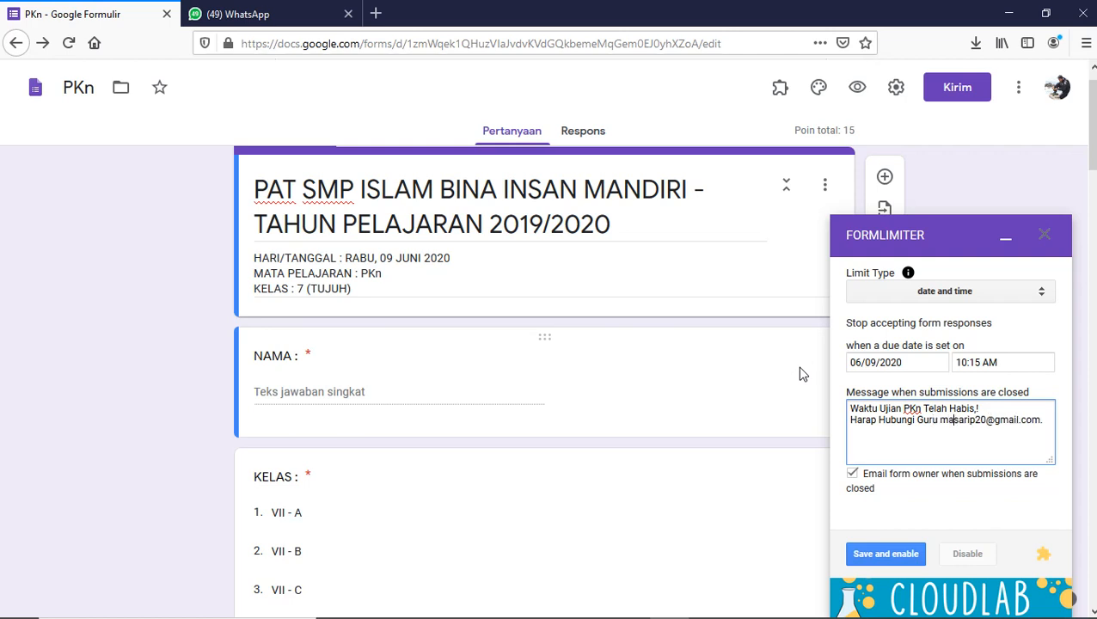
type("elajaran ")
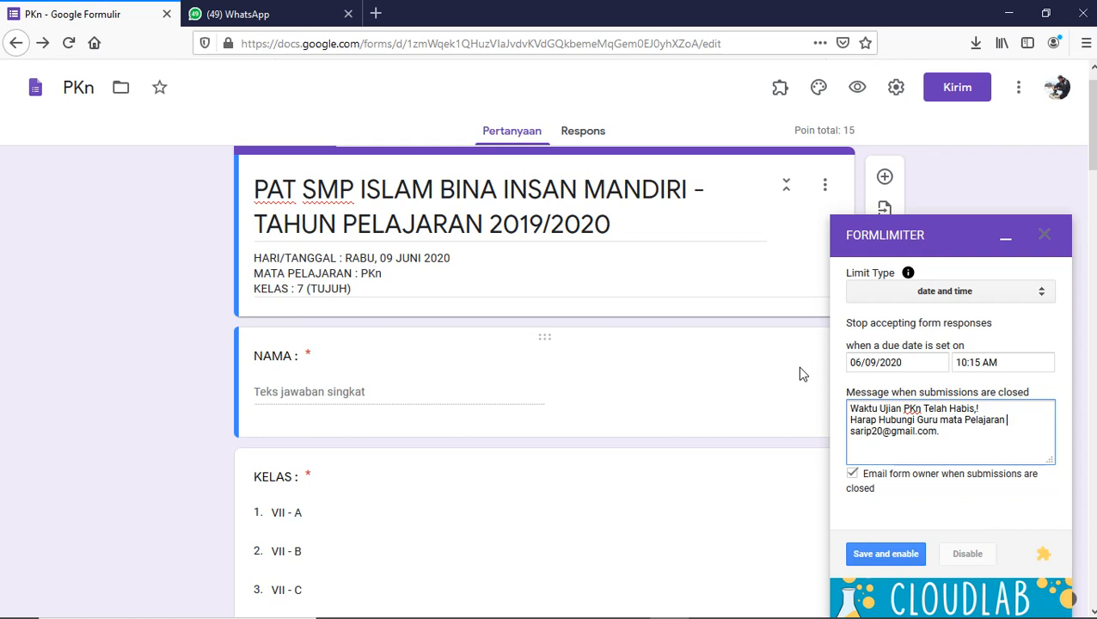
type("!")
key("Return")
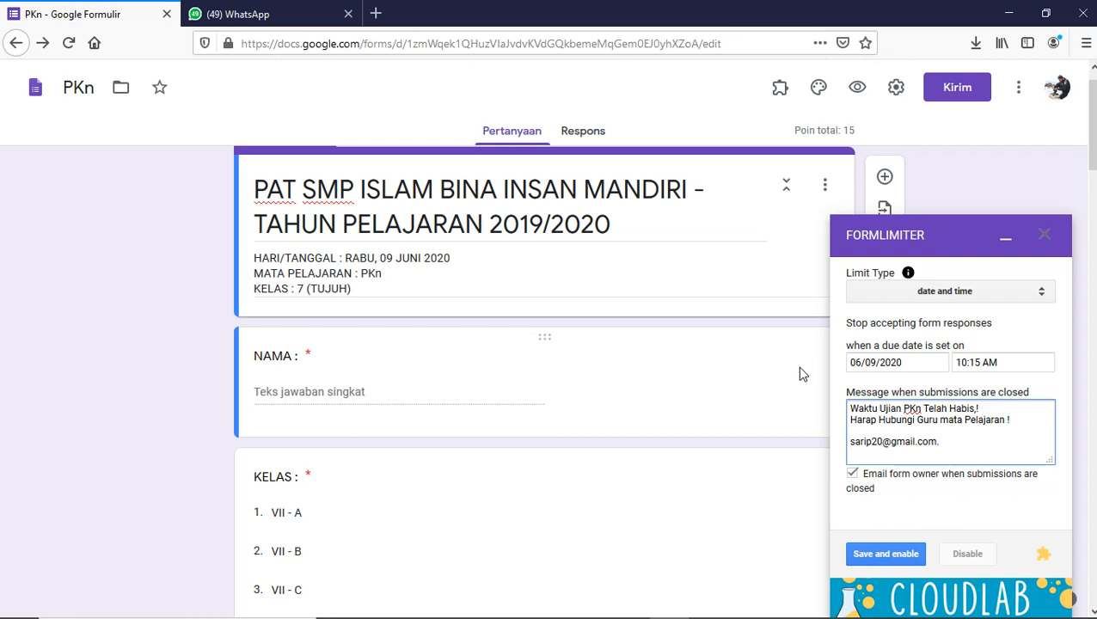
type("Email :")
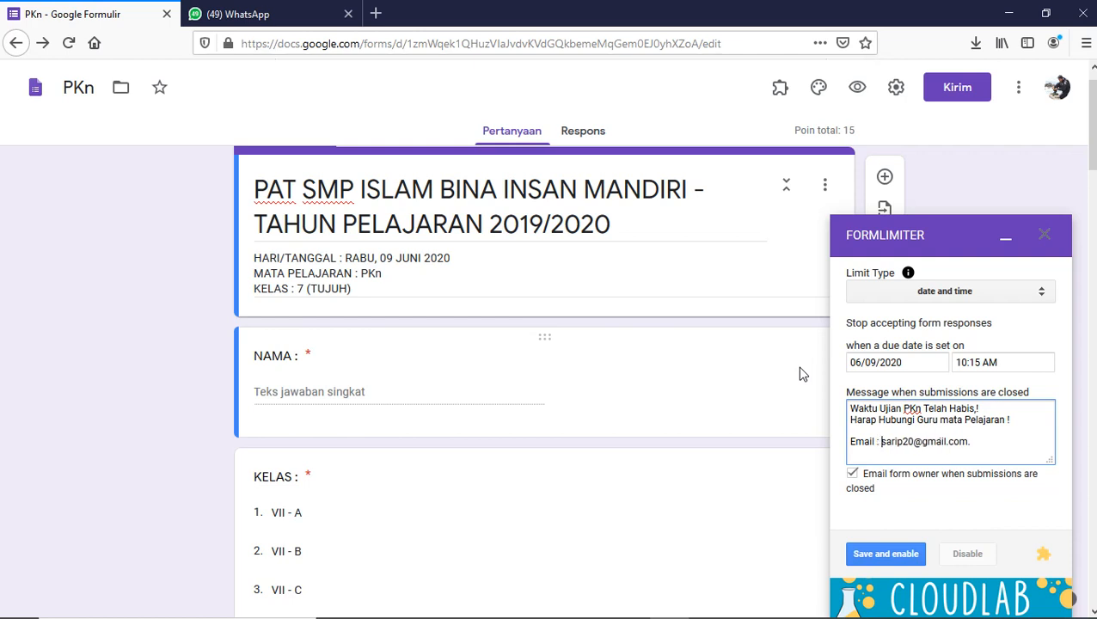
- Add a 'No Hp :' line with a contact phone number below the email line
left_click(980, 444)
key("Return")
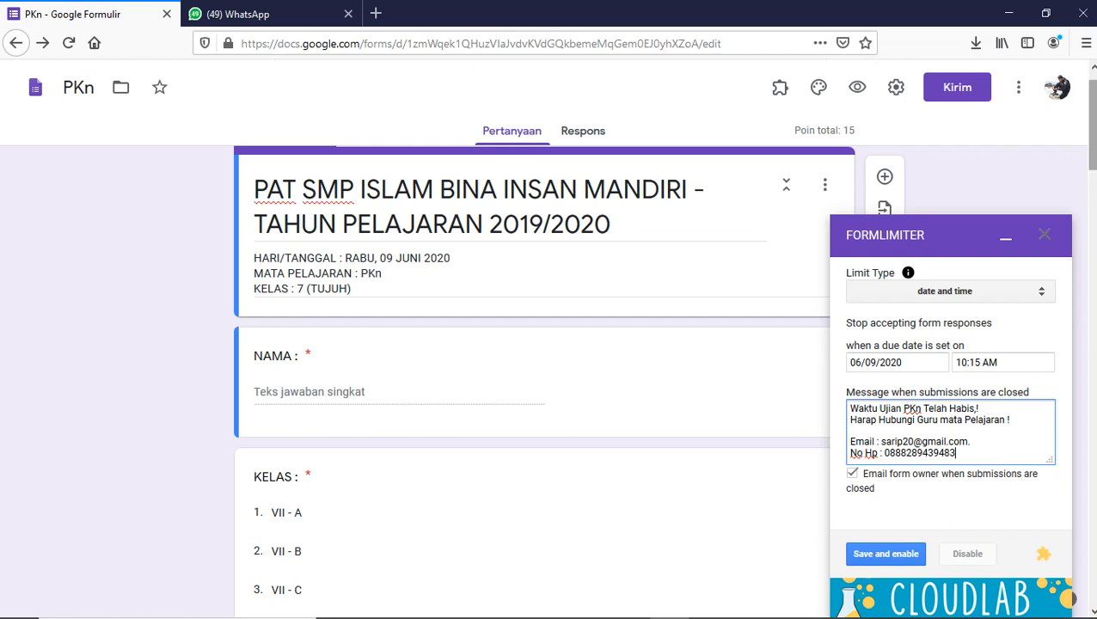
- Save and enable the 06/09/2020 10:15 AM cutoff in FormLimiter
scroll(531, 383, "down", 3)
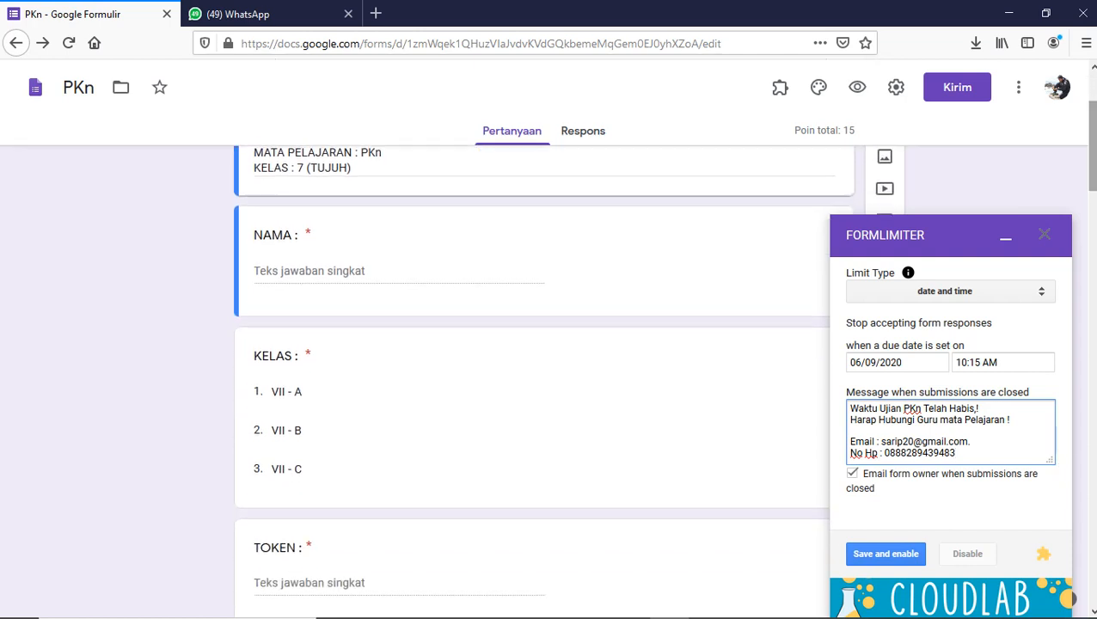
left_click(880, 570)
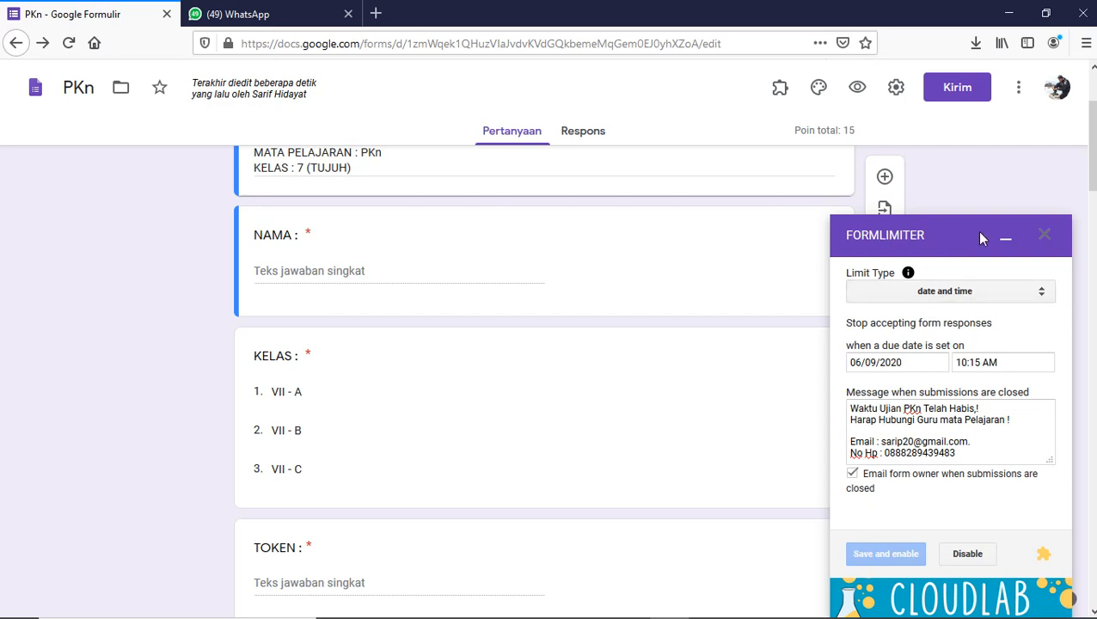
left_click(1006, 237)
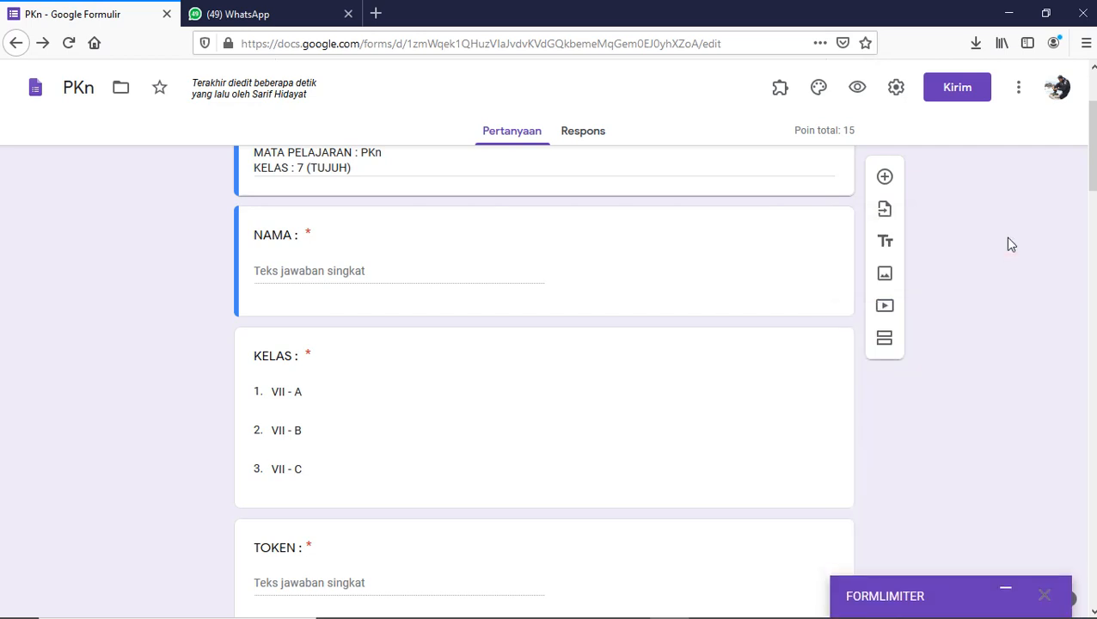
left_click(583, 131)
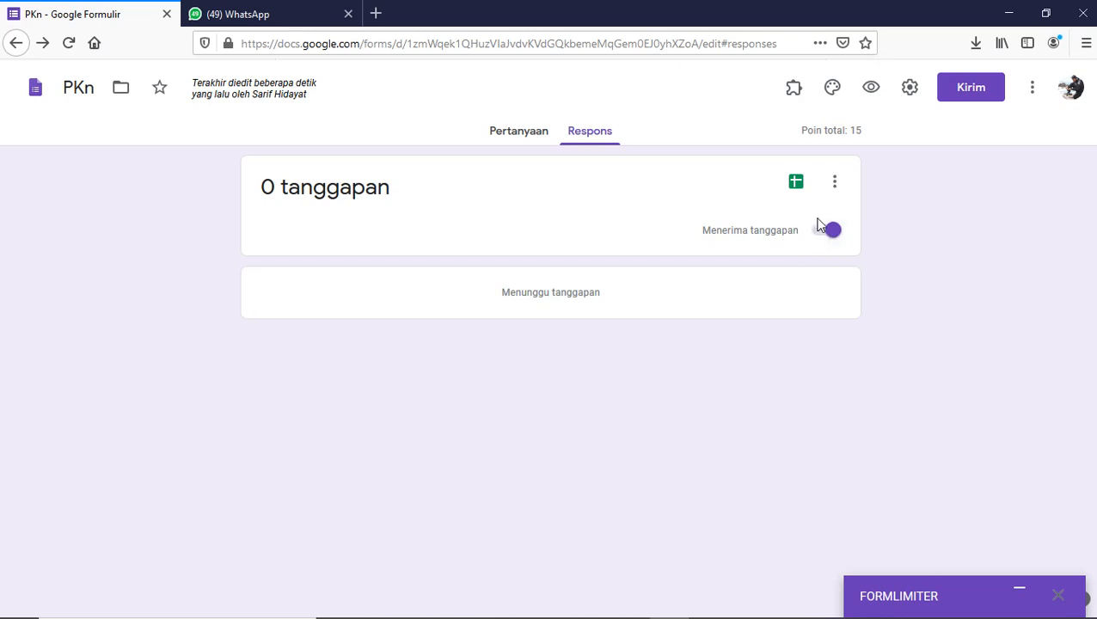
left_click(514, 134)
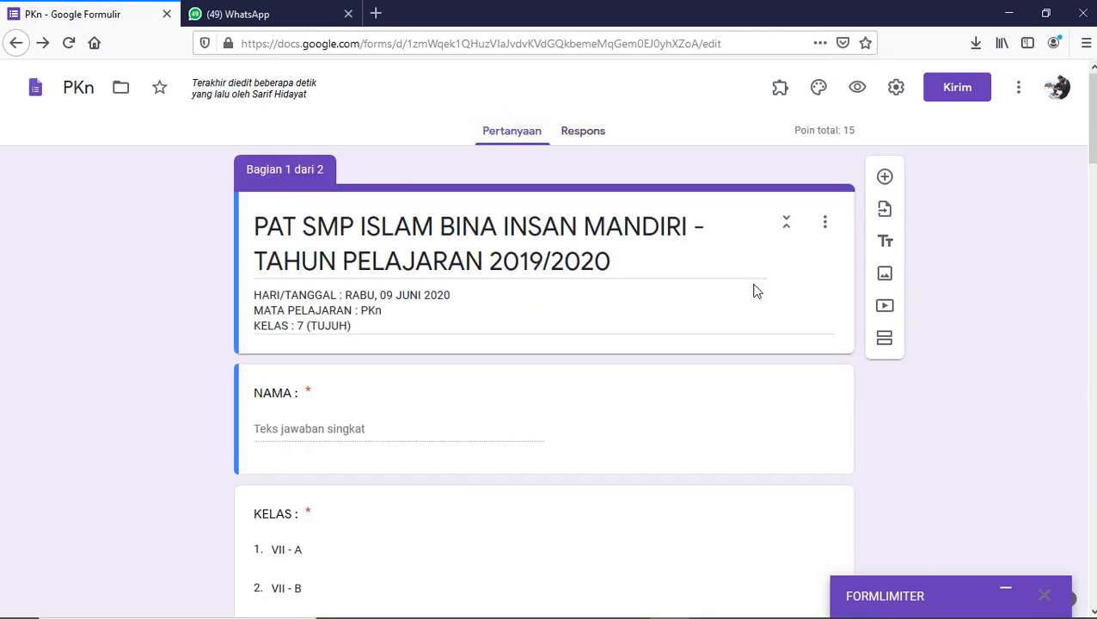
left_click(1003, 592)
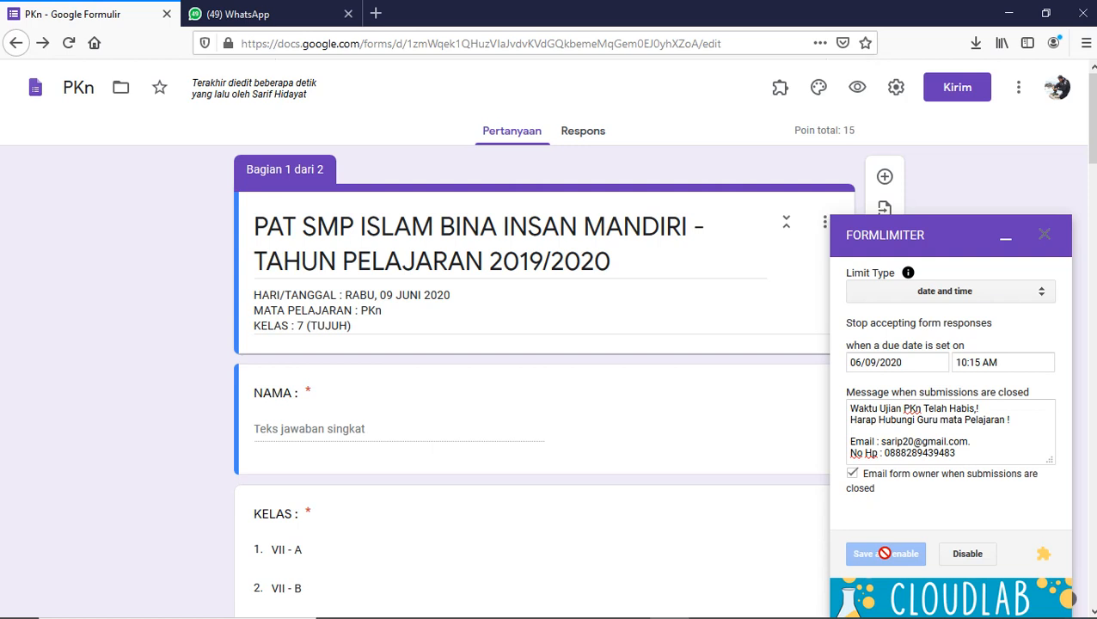
- Collapse the FormLimiter panel and open the Kirim send-form dialog
left_click(1005, 238)
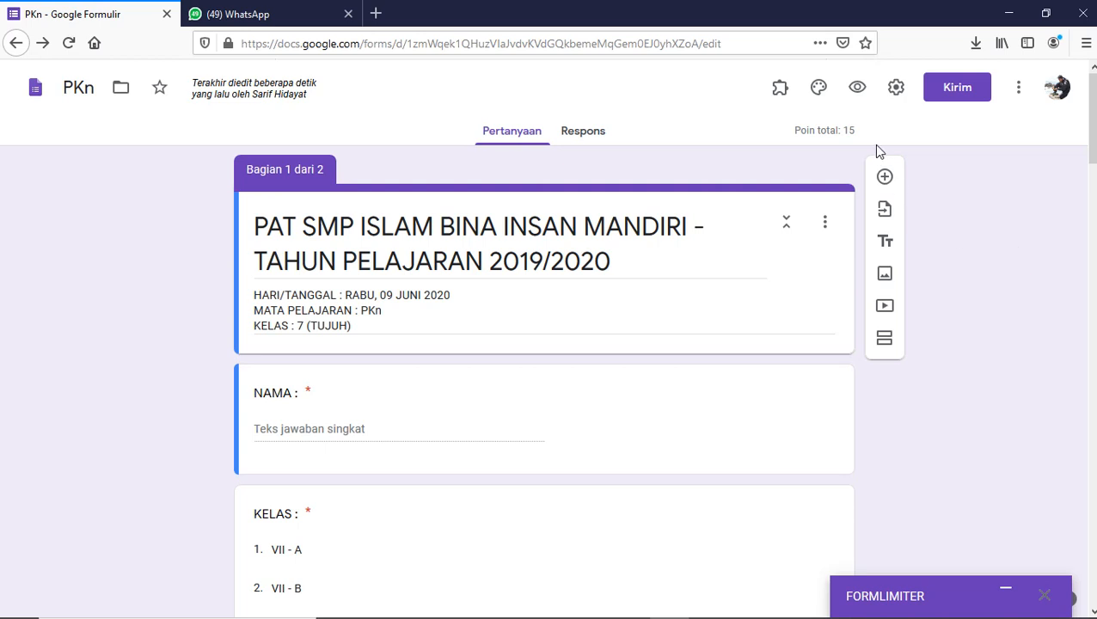
left_click(960, 89)
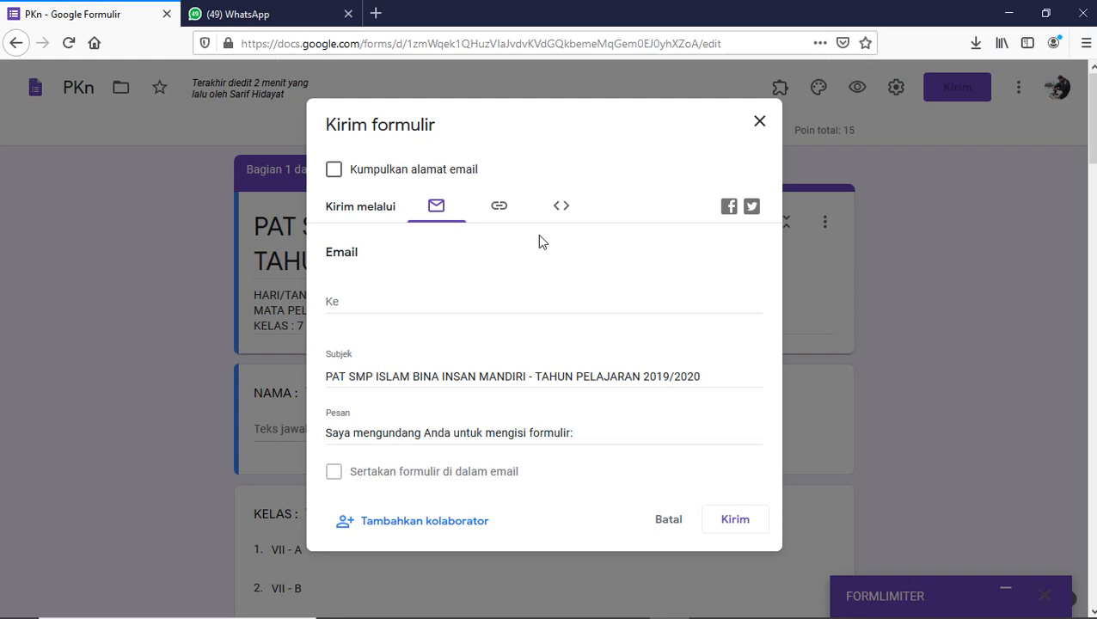
- Copy the form's shortened forms.gle link via Perpendek URL, then go to WhatsApp Web
left_click(502, 209)
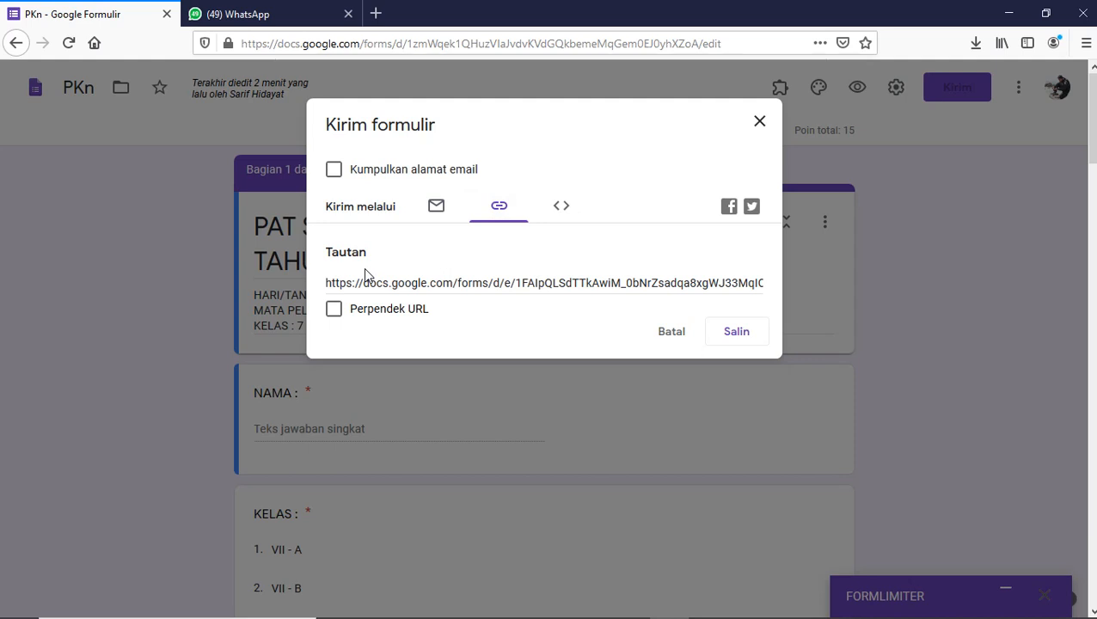
left_click(333, 310)
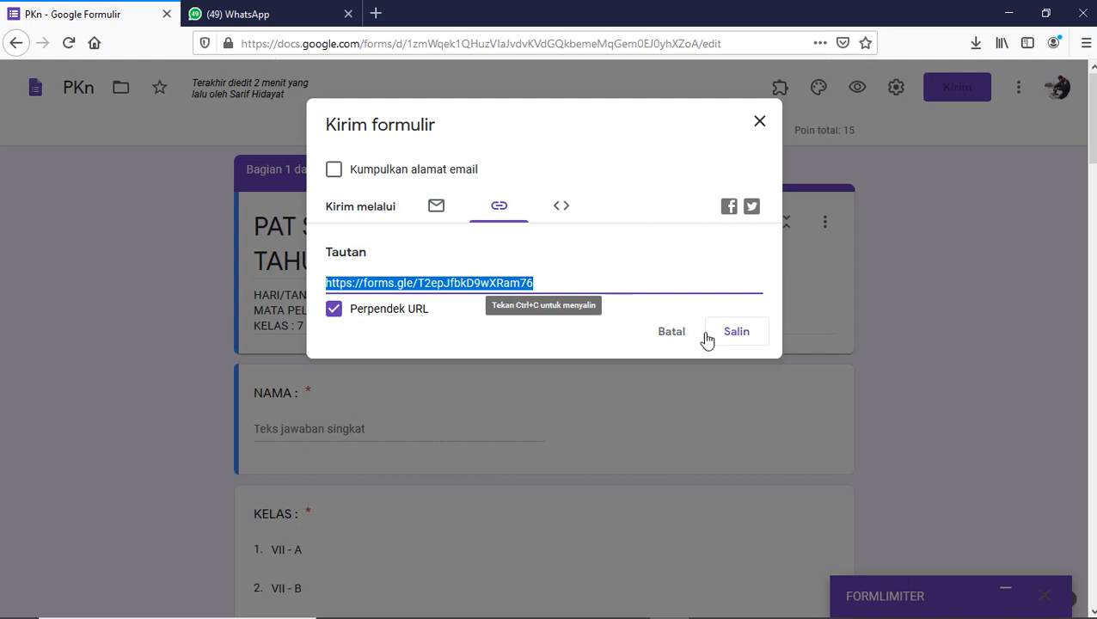
left_click(742, 340)
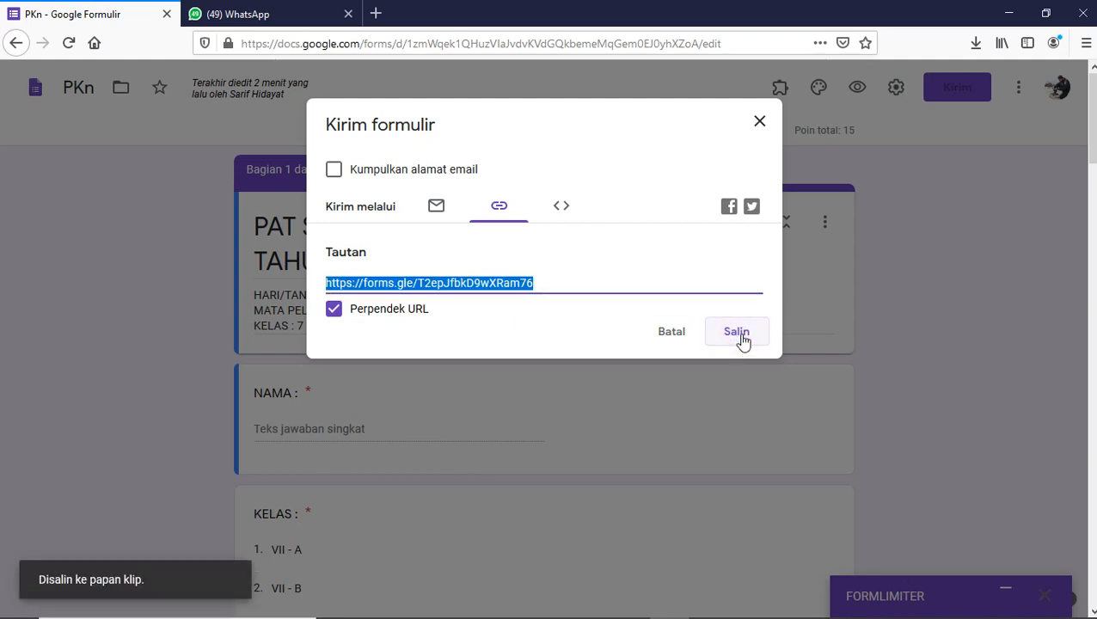
left_click(270, 10)
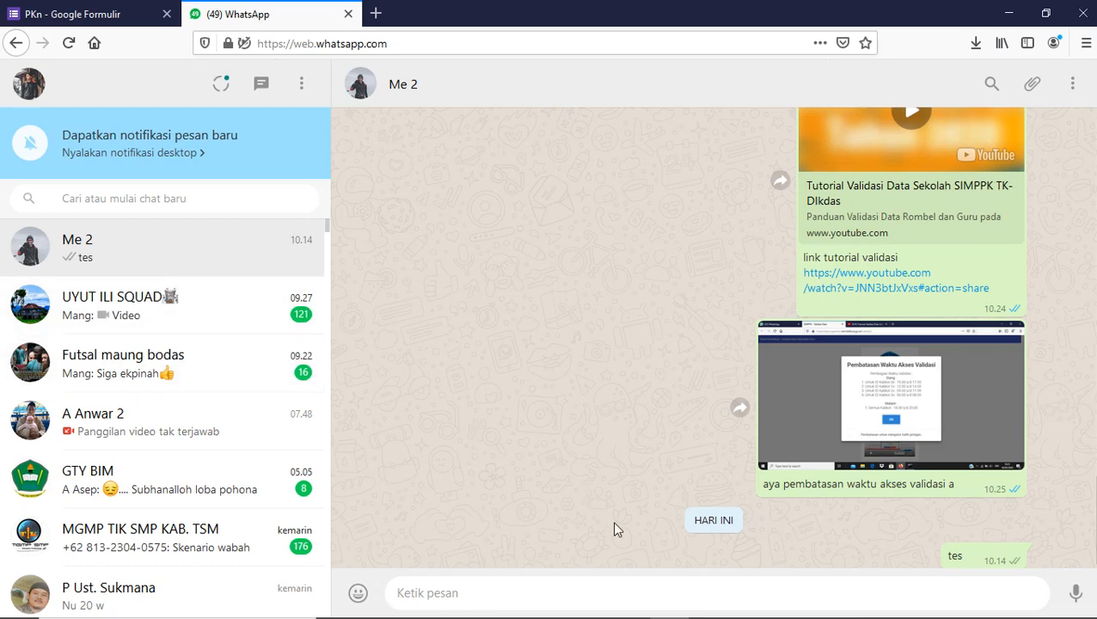
- Paste the copied form link into the WhatsApp message, prefixed with 'Link :'
left_click(532, 598)
right_click(533, 597)
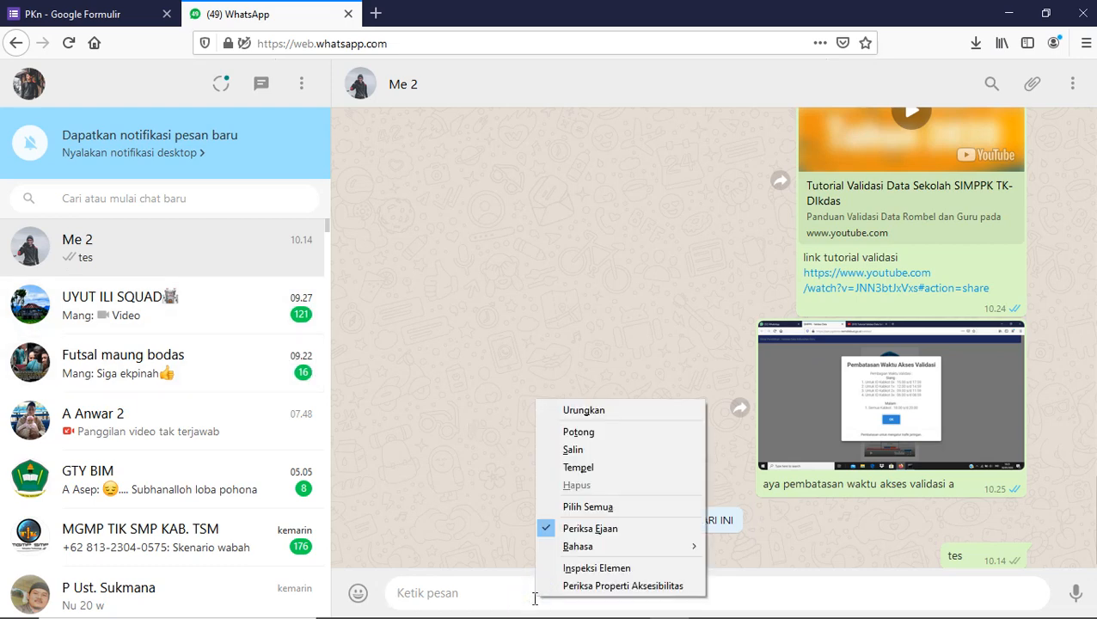
left_click(590, 466)
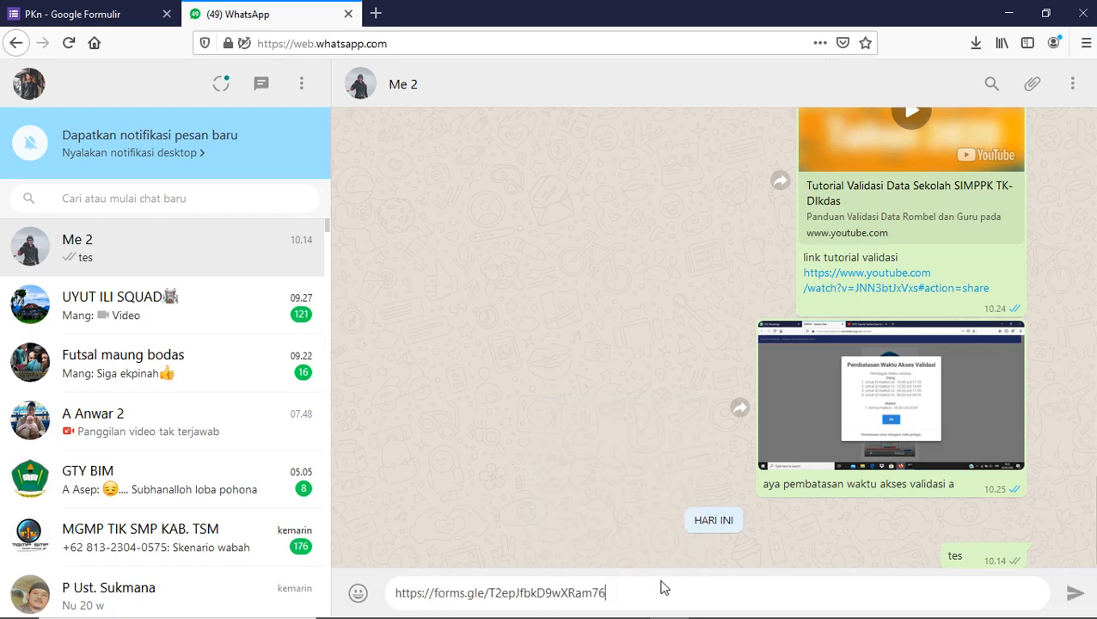
key("ctrl+Left")
key("ctrl+Left")
key("ctrl+Left")
key("ctrl+Left")
key("ctrl+Right")
key("ctrl+Right")
key("ctrl+Right")
key("ctrl+Left")
key("ctrl+Left")
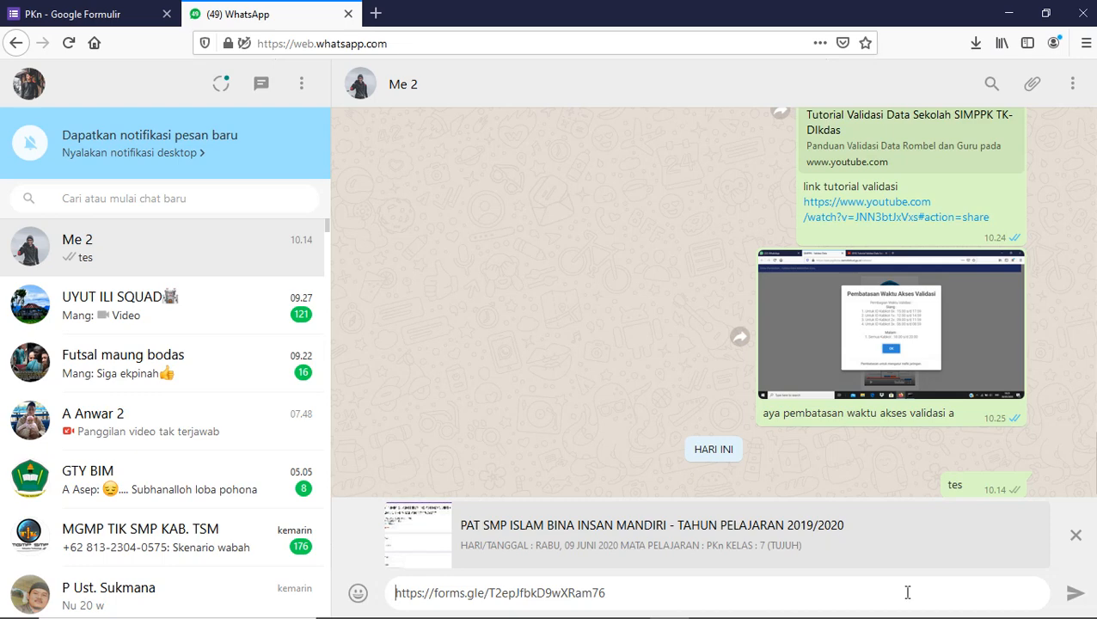
type("Link")
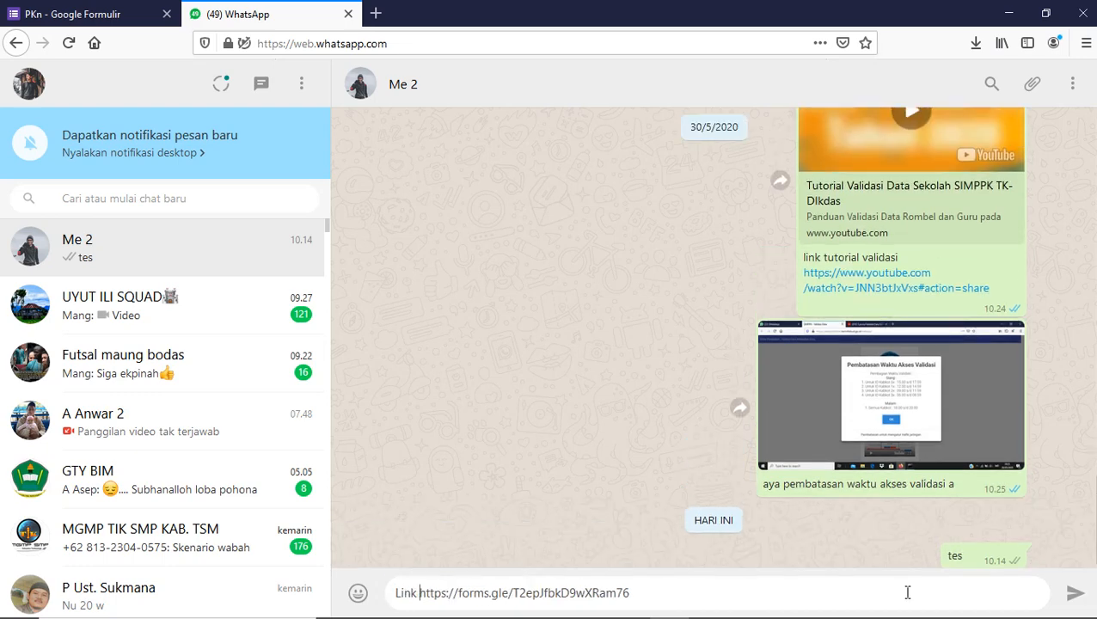
type(" :")
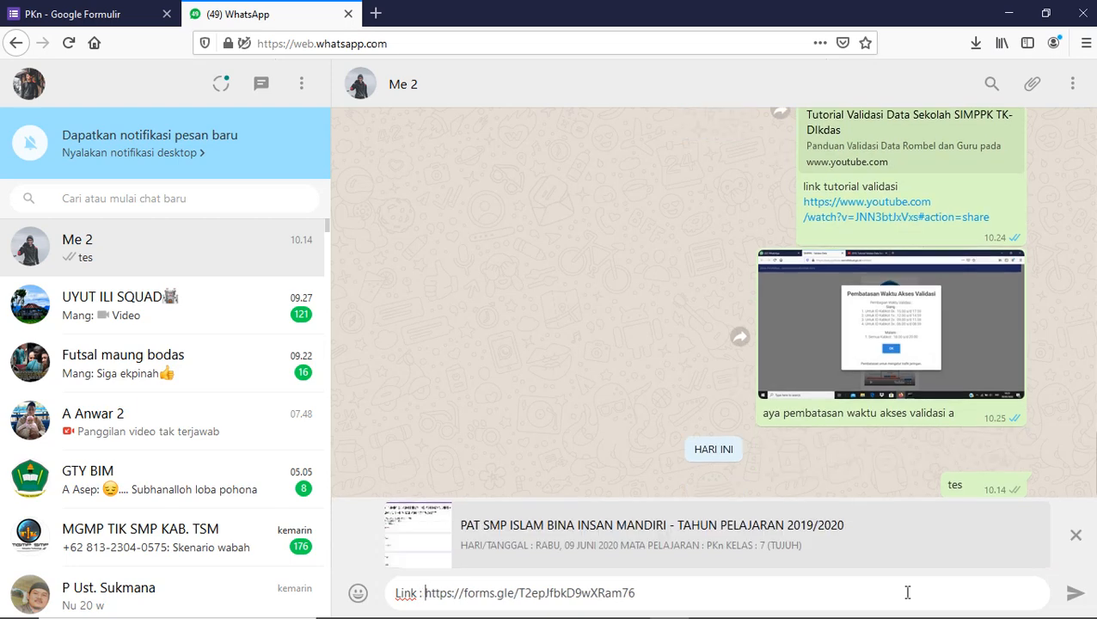
- Add a 'Token :' line with the exam token below the link and send the message
left_click(736, 591)
key("shift+Return")
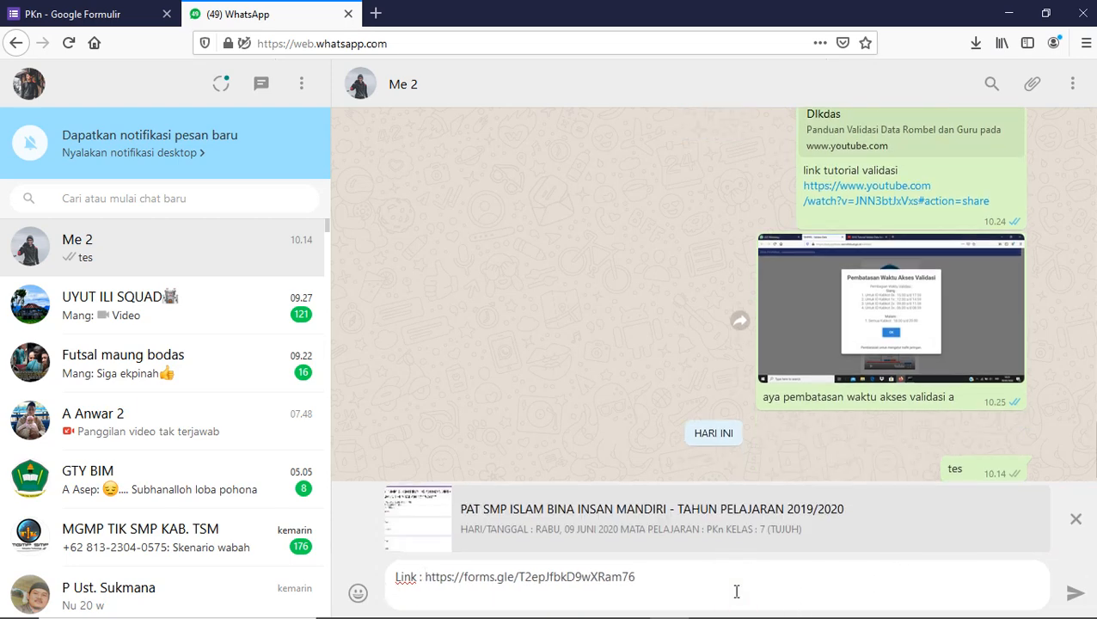
type("Token :")
left_click(110, 10)
left_click(219, 12)
type("7pa")
key("BackSpace")
key("BackSpace")
type("PAT")
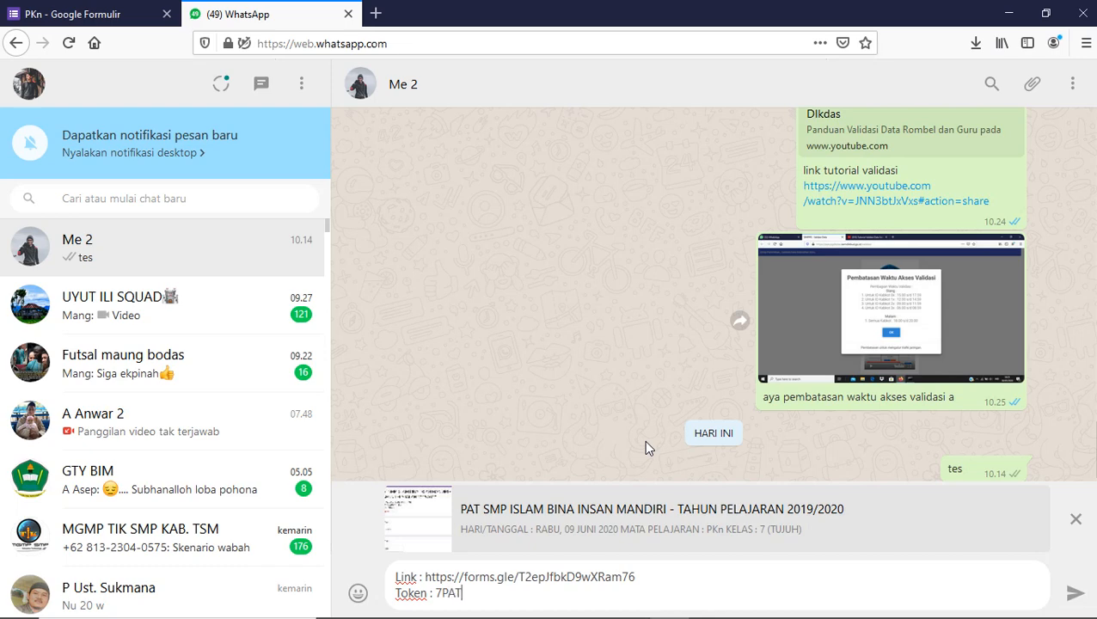
type("PKN")
left_click(1076, 593)
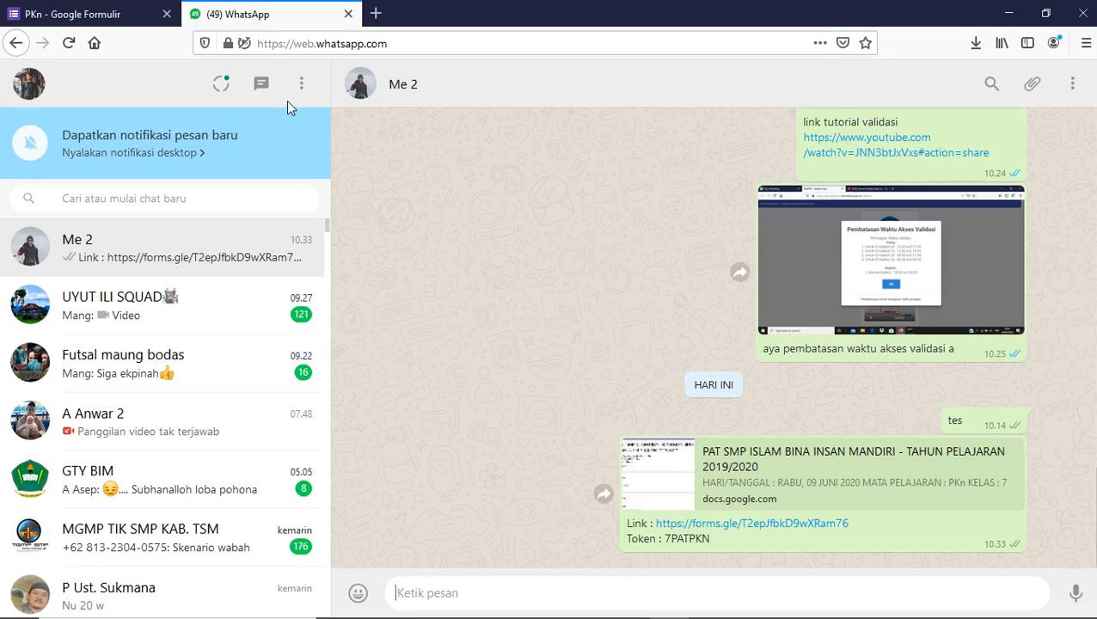
- Close the Kirim formulir dialog in the Forms tab and return to the WhatsApp chat
left_click(108, 7)
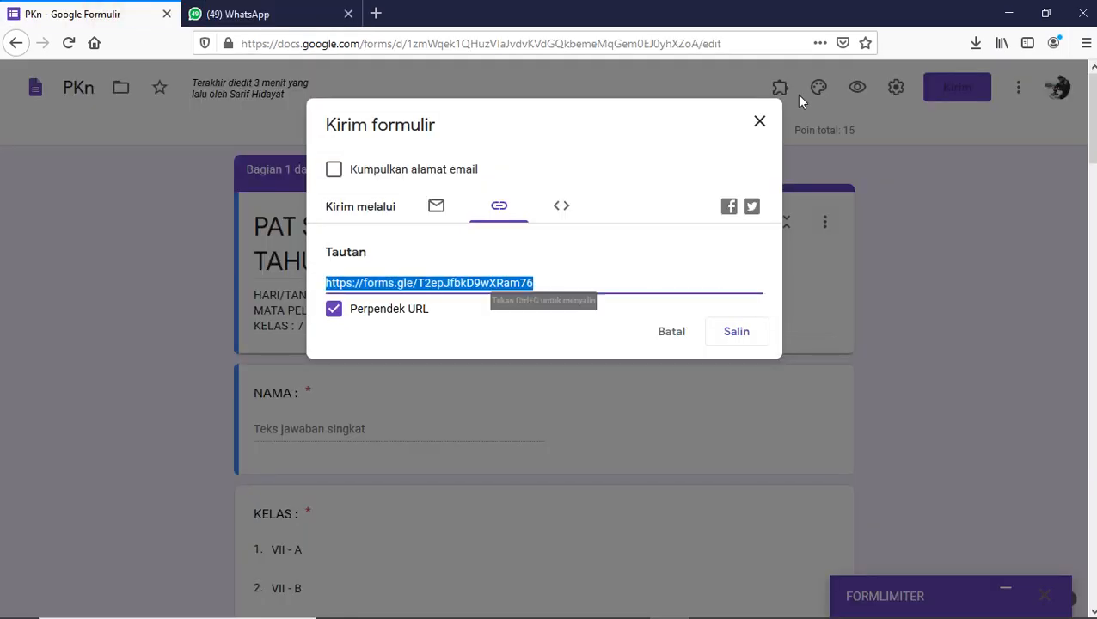
left_click(761, 123)
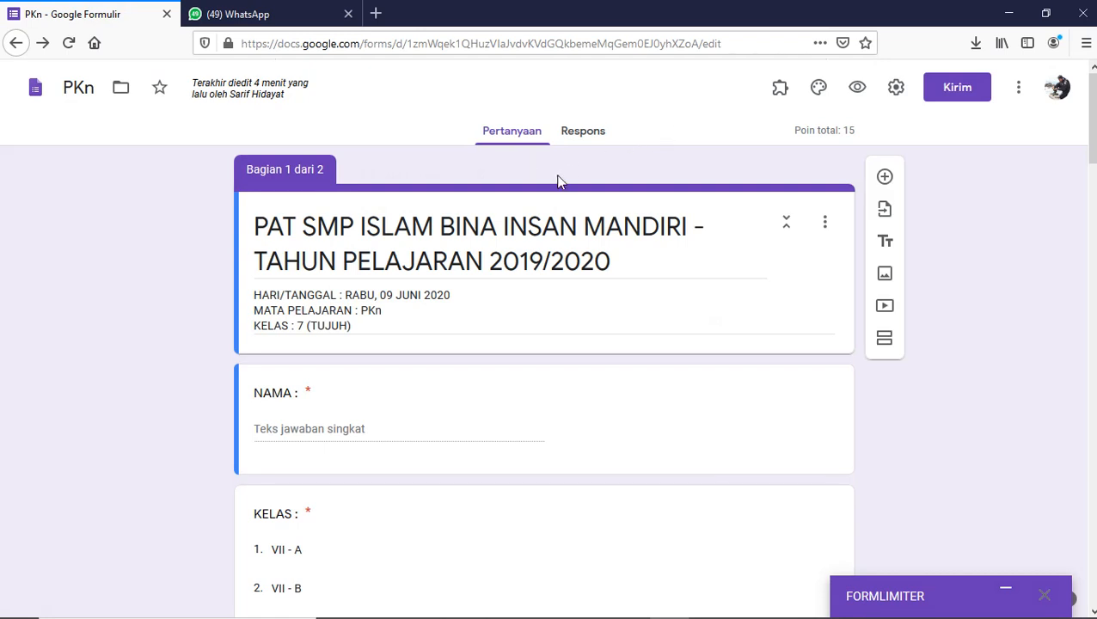
left_click(291, 12)
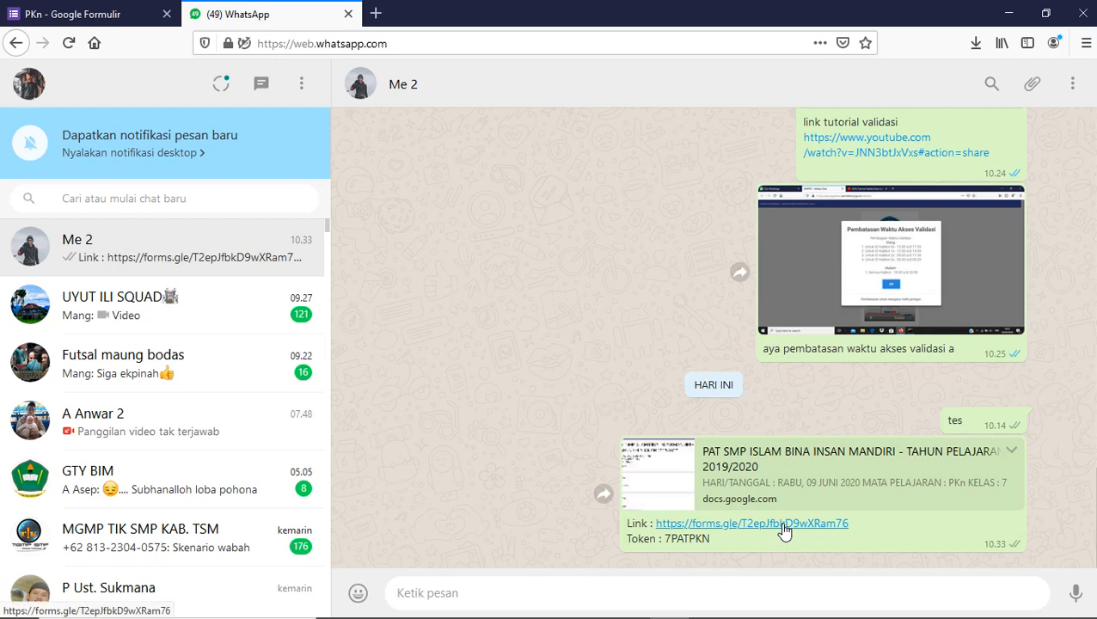
- Open the shared form link from the WhatsApp chat and select the NAMA field
left_click(713, 524)
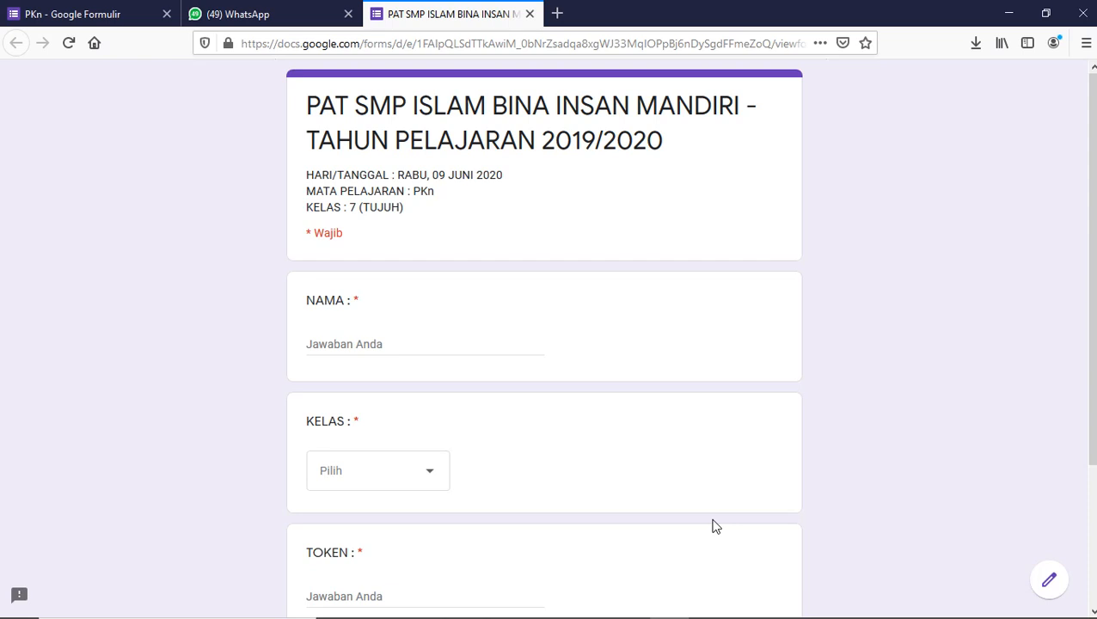
scroll(544, 335, "down", 2)
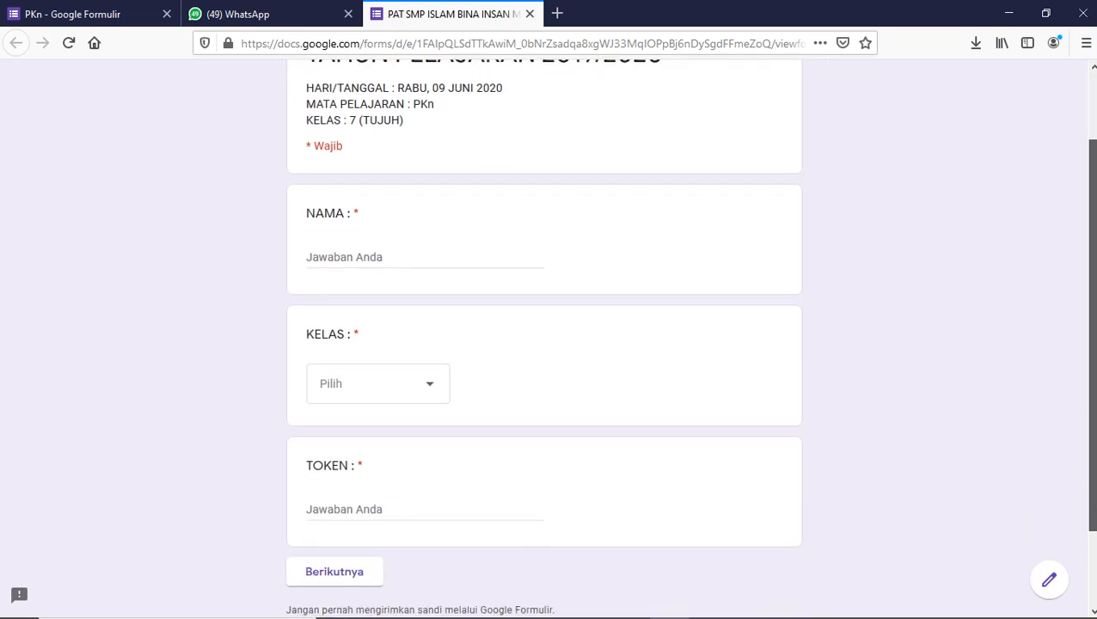
scroll(1088, 200, "up", 2)
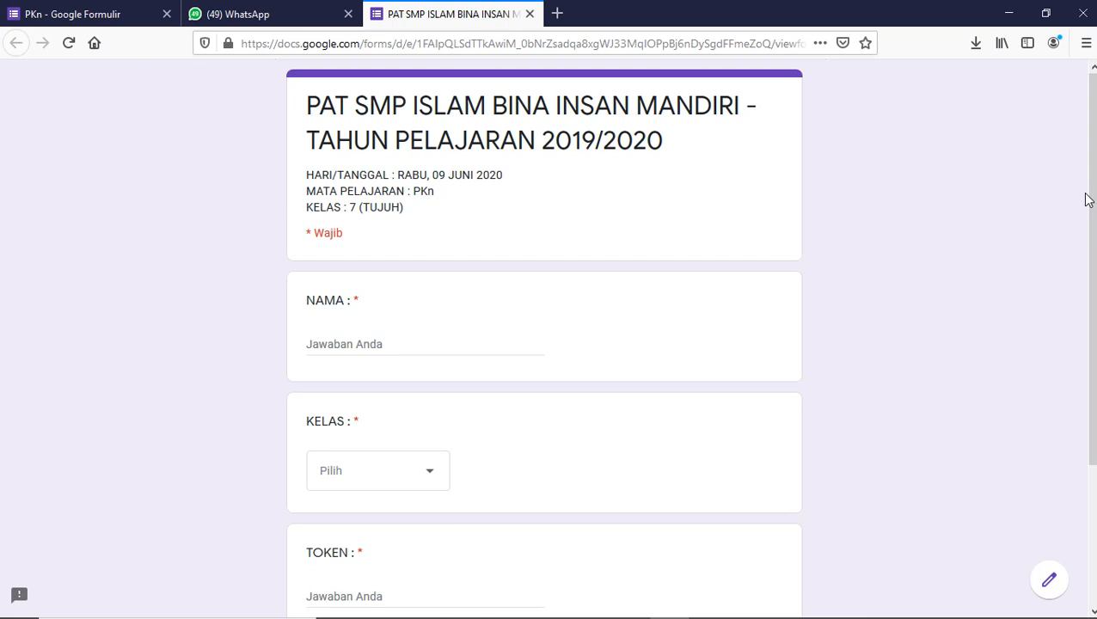
left_click(416, 345)
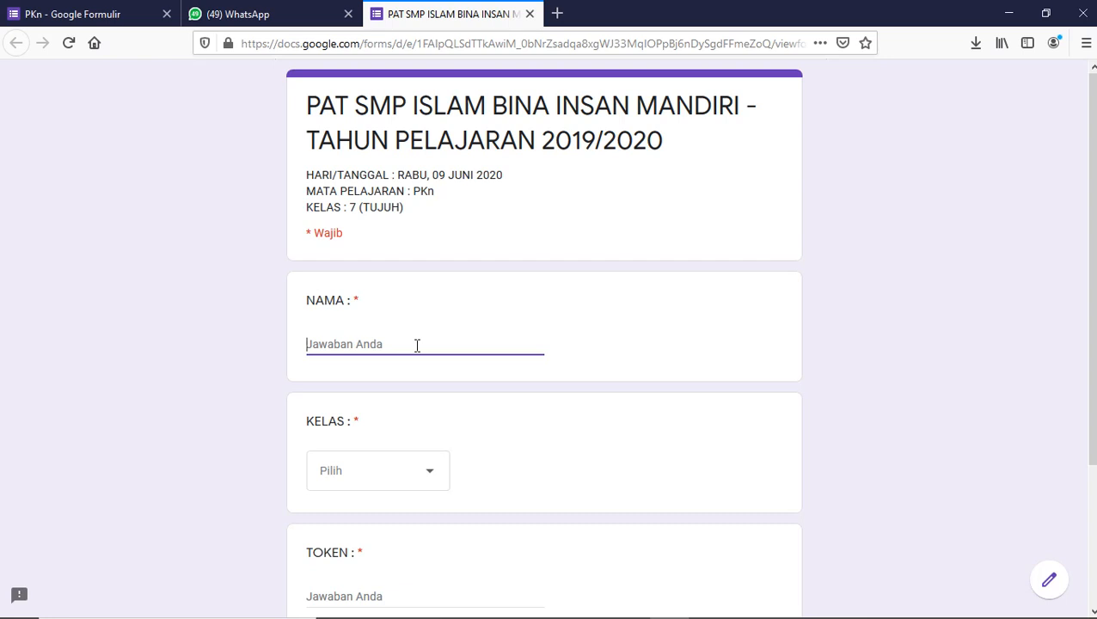
- Enter a student name, choose class VII - A, and submit a first token attempt
type("SARIF")
left_click(379, 468)
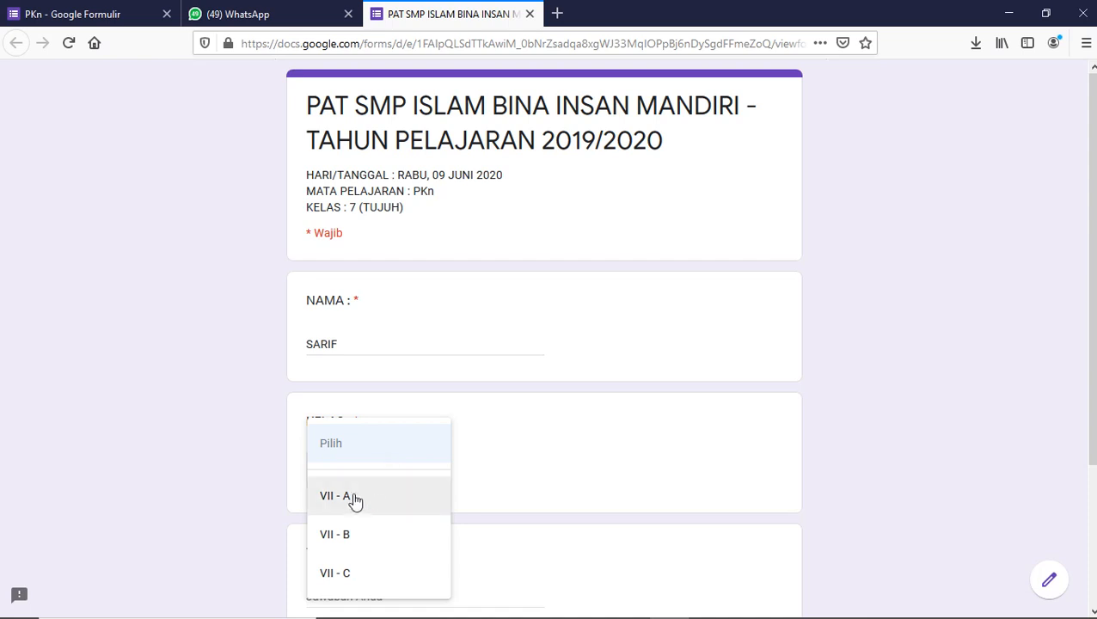
left_click(343, 502)
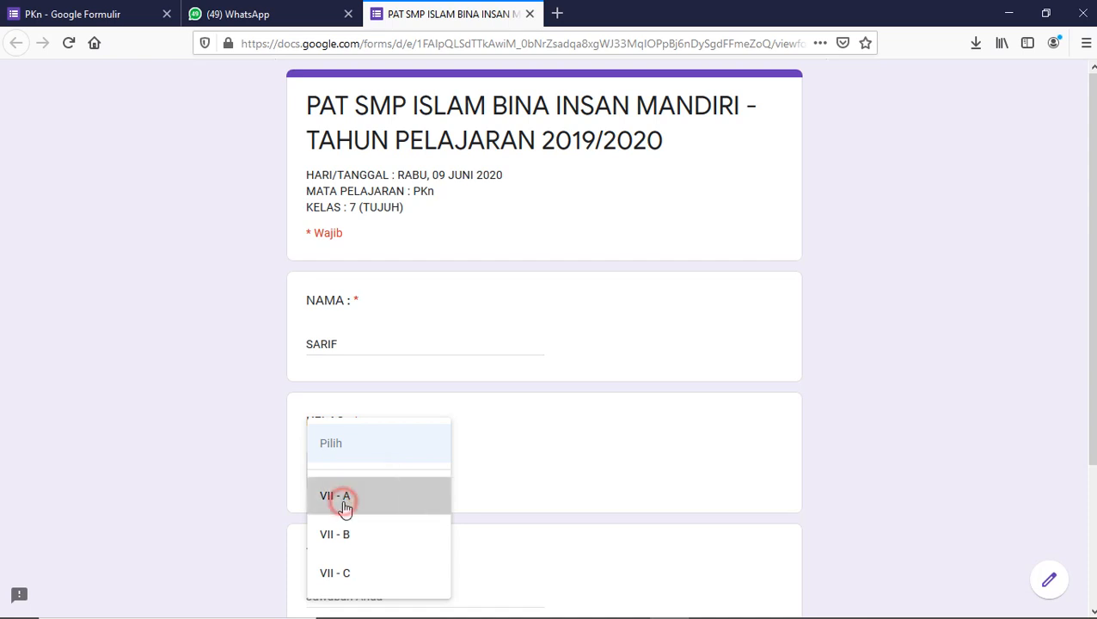
scroll(937, 522, "down", 2)
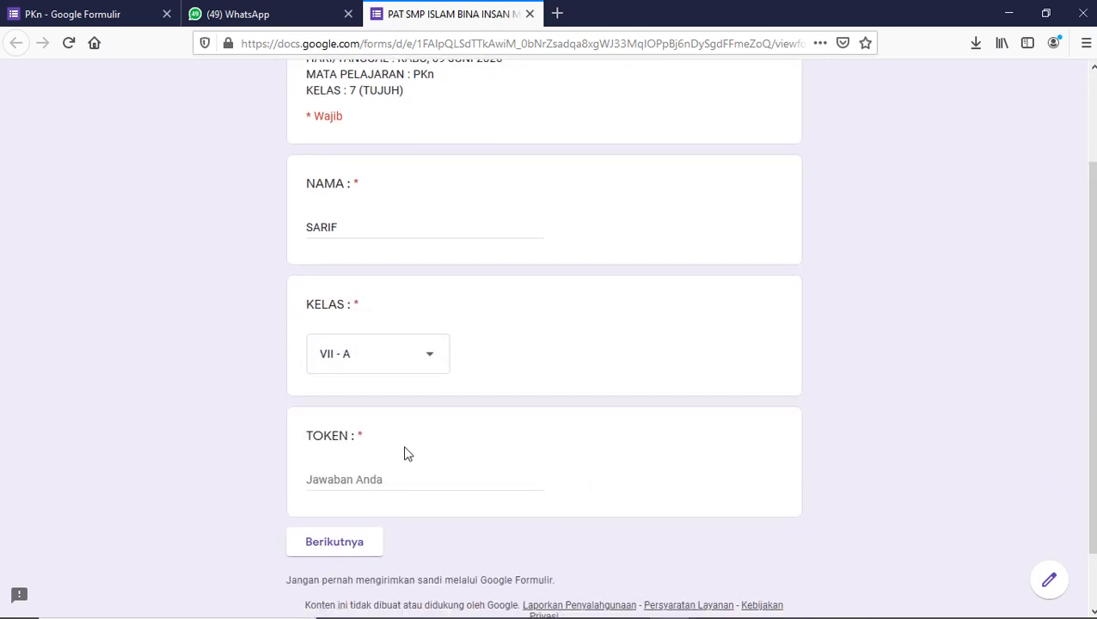
left_click(374, 480)
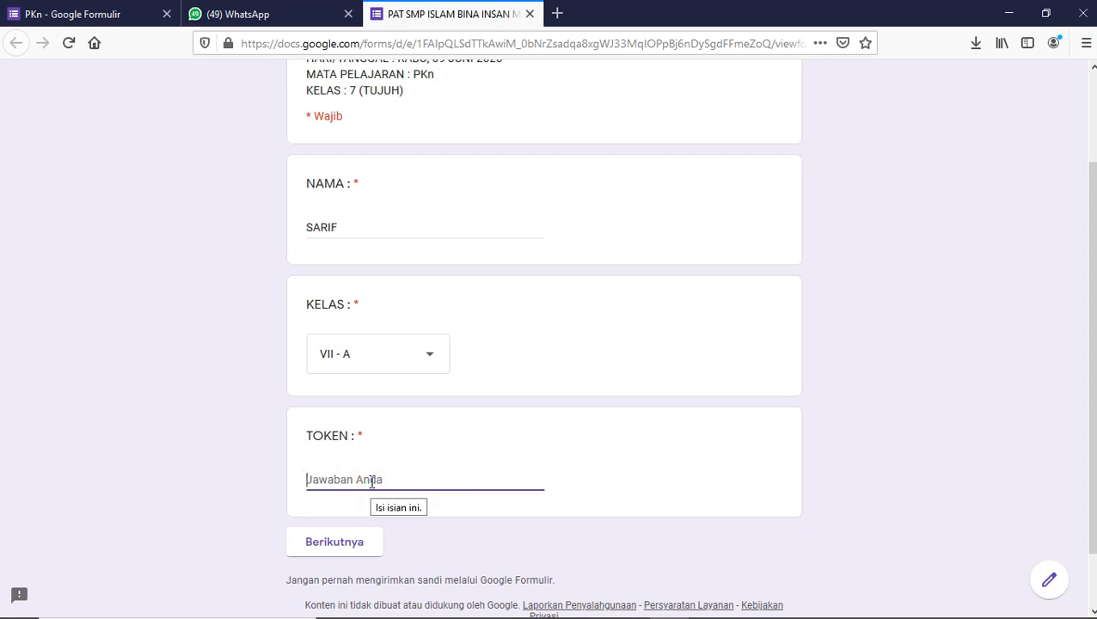
type("AWERTYS")
left_click(335, 542)
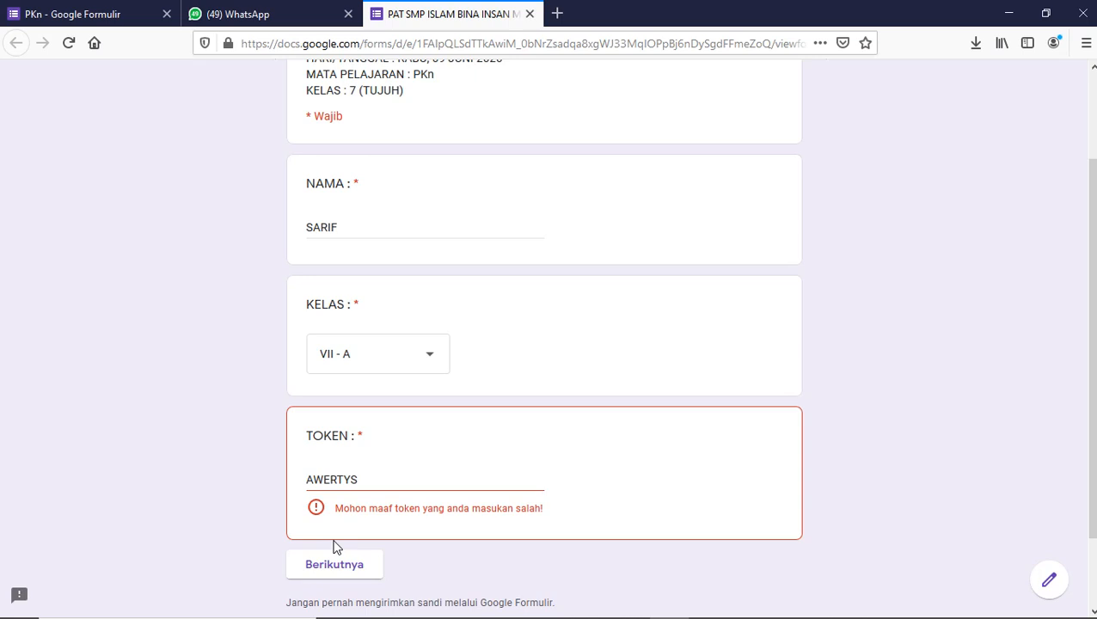
- Correct the exam token and continue to the first question
left_click(422, 476)
key("BackSpace")
key("BackSpace")
key("BackSpace")
key("BackSpace")
key("BackSpace")
key("BackSpace")
key("BackSpace")
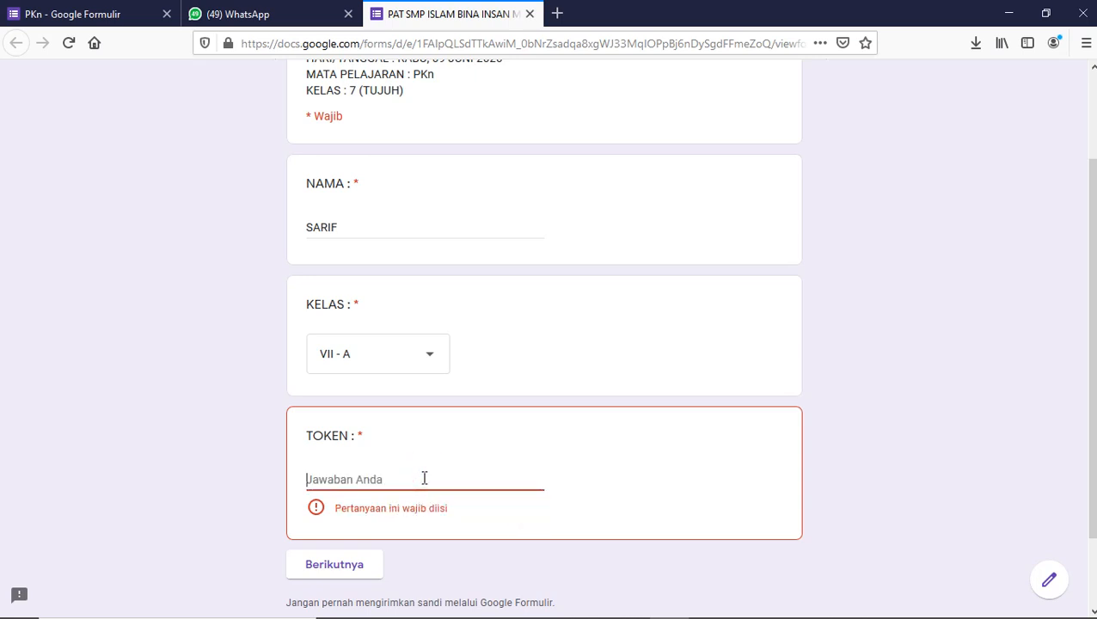
type("7")
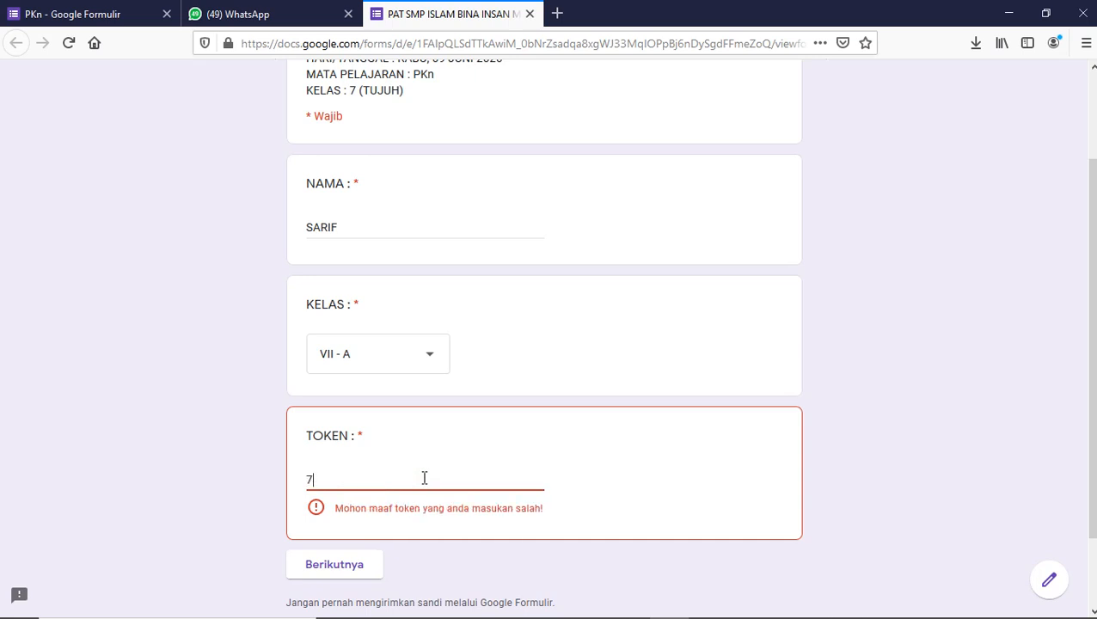
type("PATPKN")
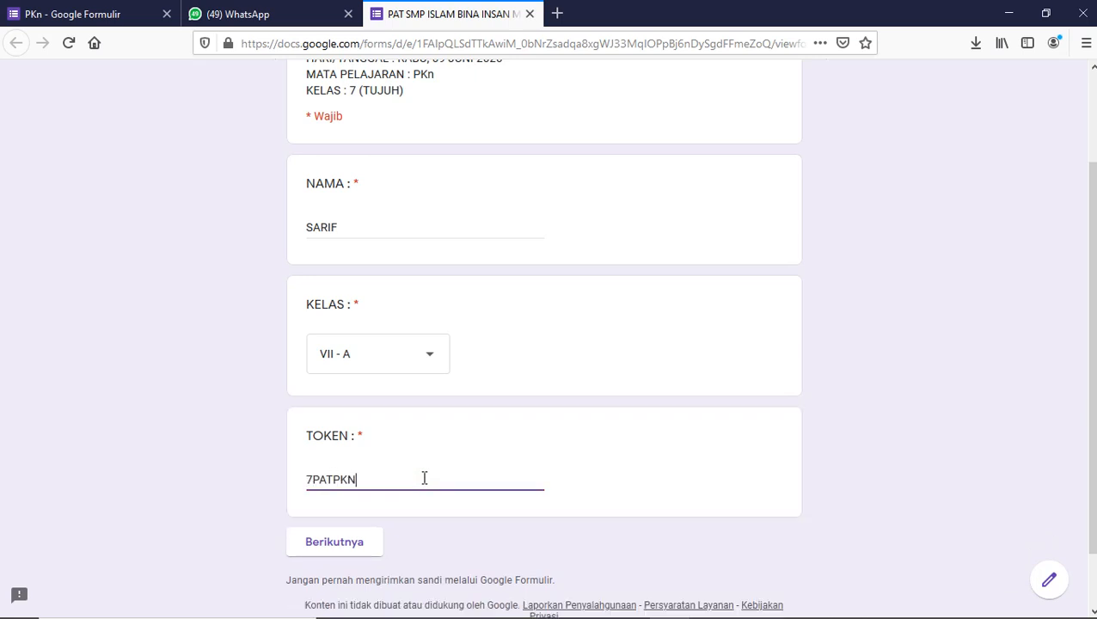
left_click(346, 544)
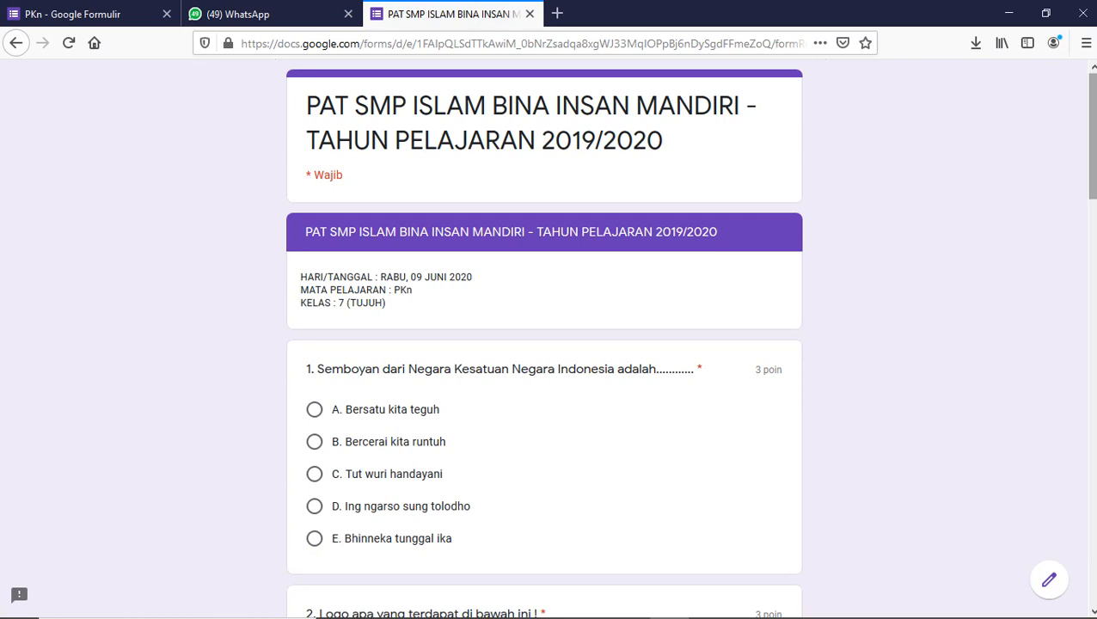
- Answer Bhinneka tunggal ika, INSTAGRAM, the Tasikmalaya logo and option B, then submit the exam
scroll(1090, 133, "down", 2)
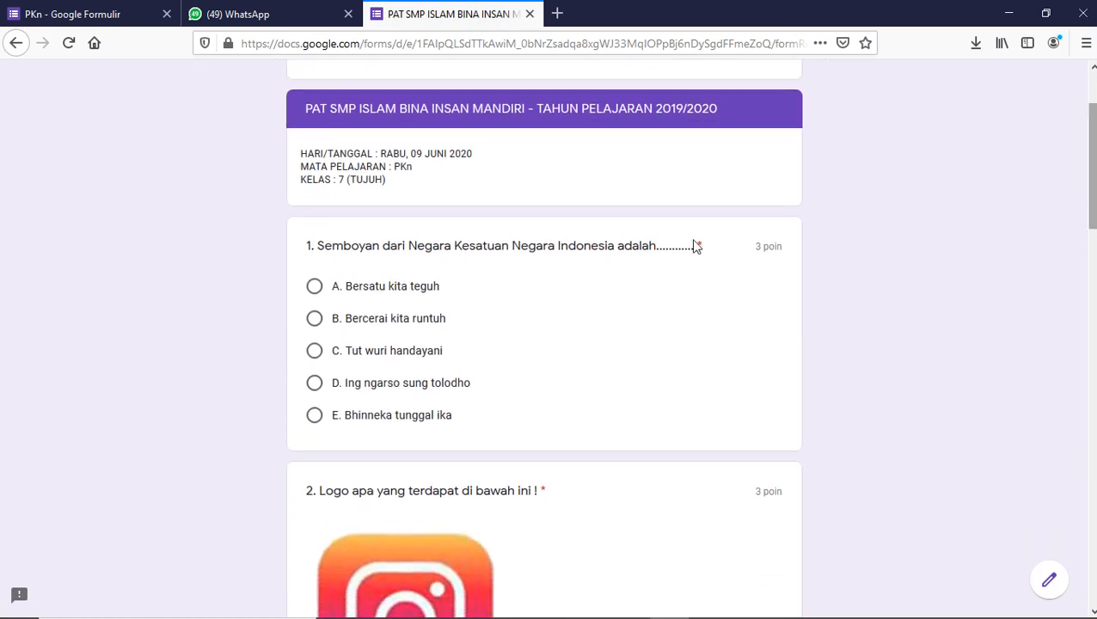
left_click(332, 417)
scroll(1089, 172, "down", 6)
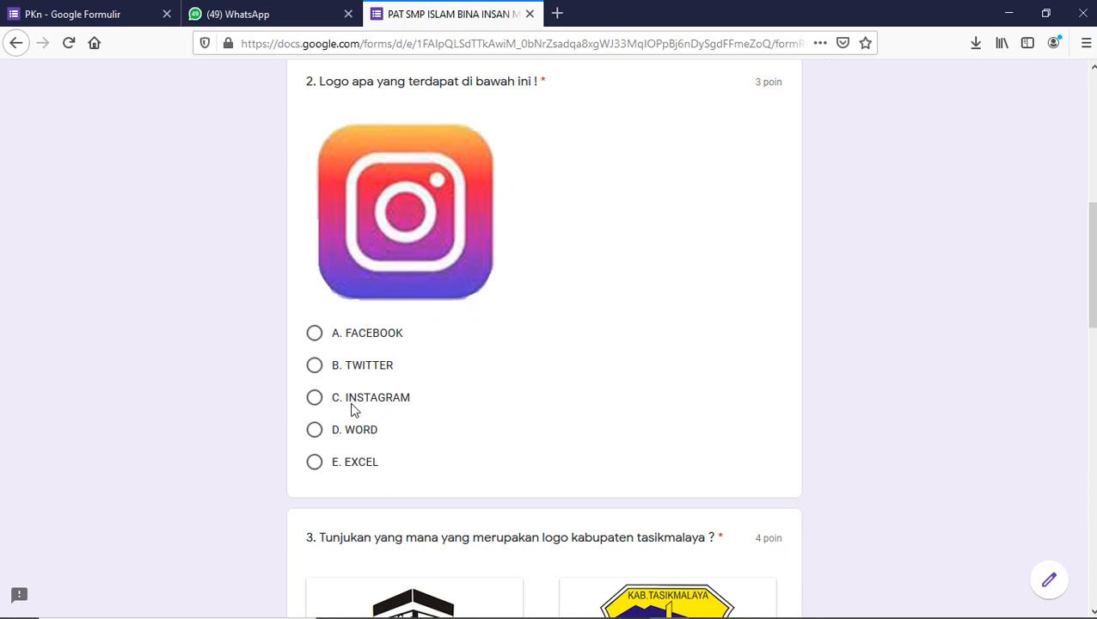
left_click(337, 400)
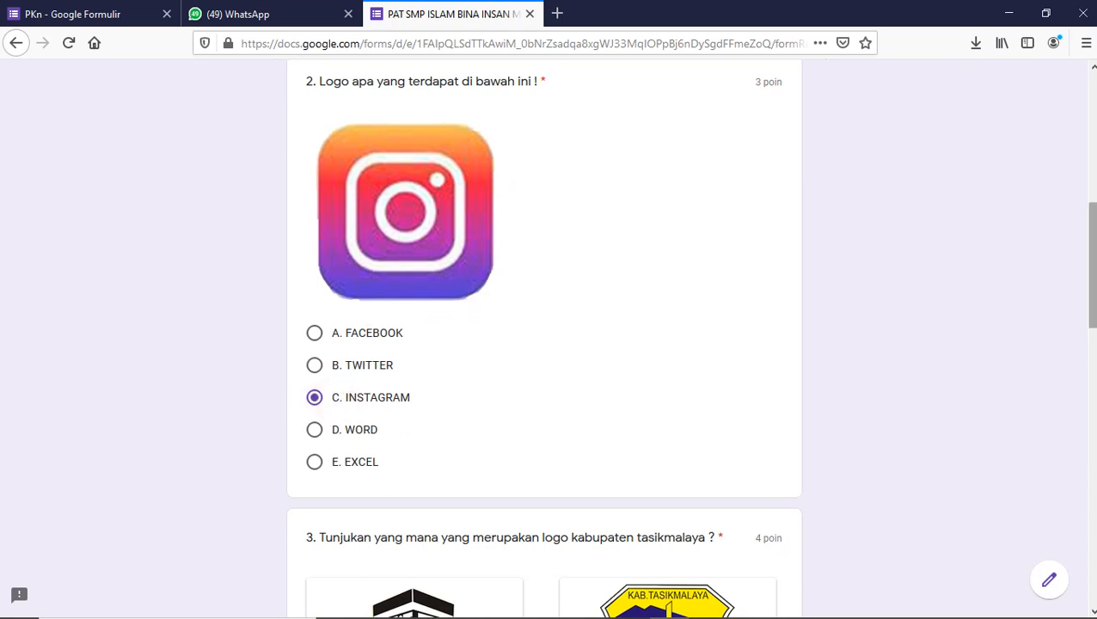
scroll(499, 401, "down", 3)
scroll(541, 344, "down", 3)
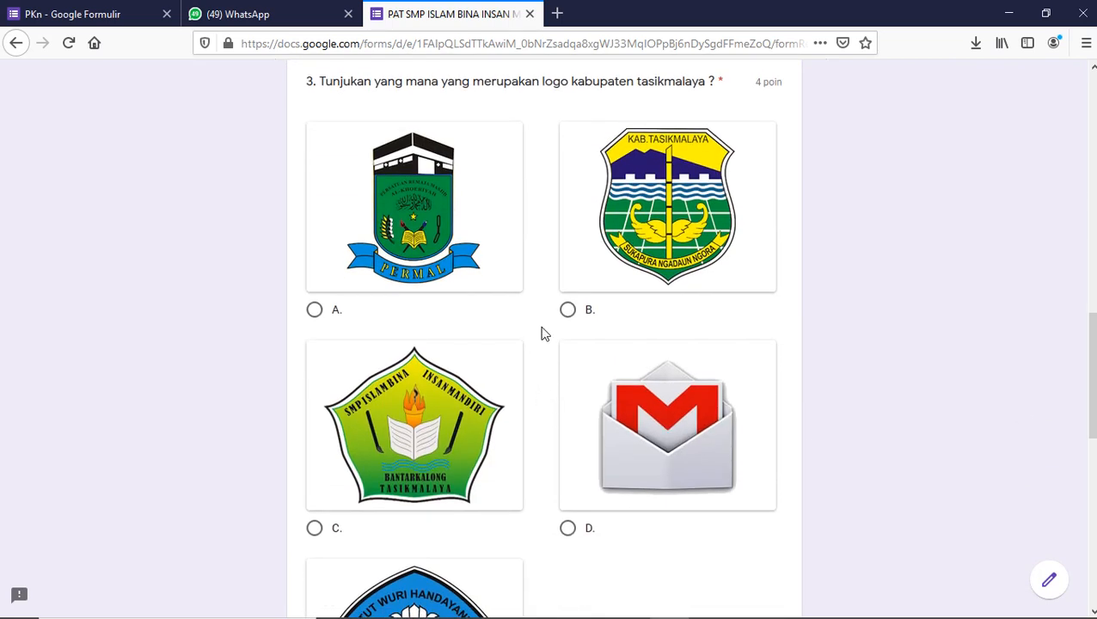
left_click(570, 315)
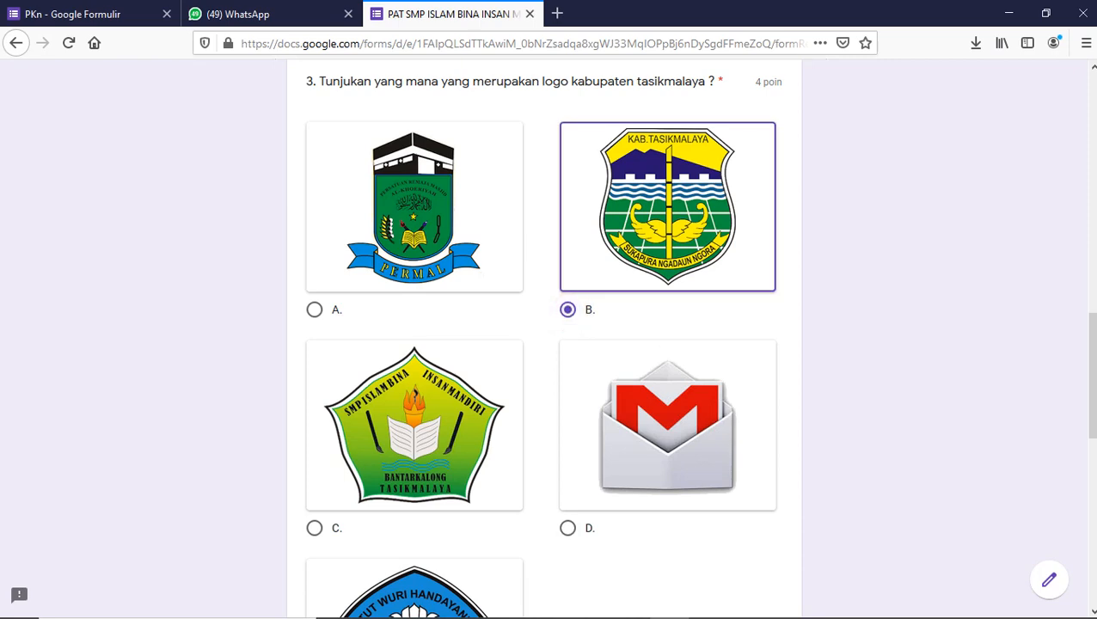
scroll(311, 451, "down", 7)
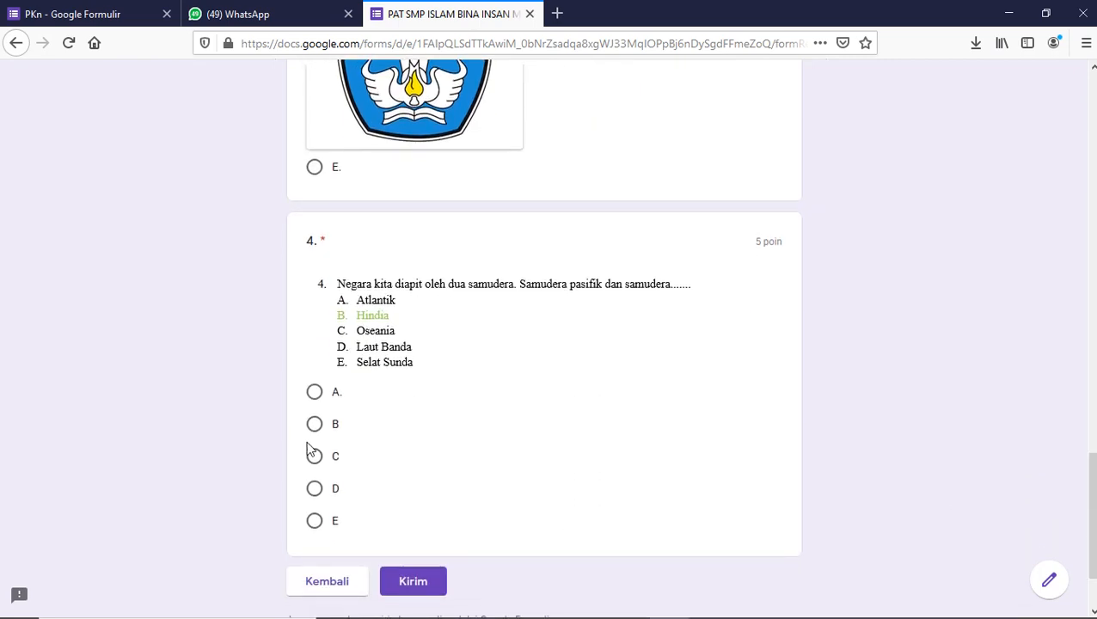
left_click(313, 425)
scroll(1088, 449, "down", 2)
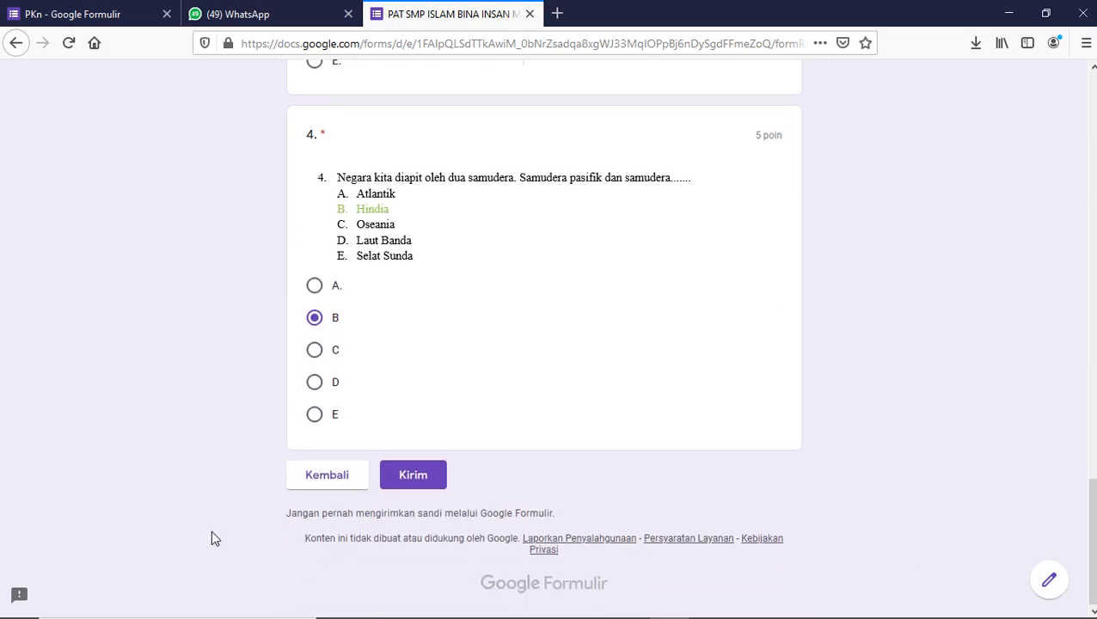
left_click(422, 490)
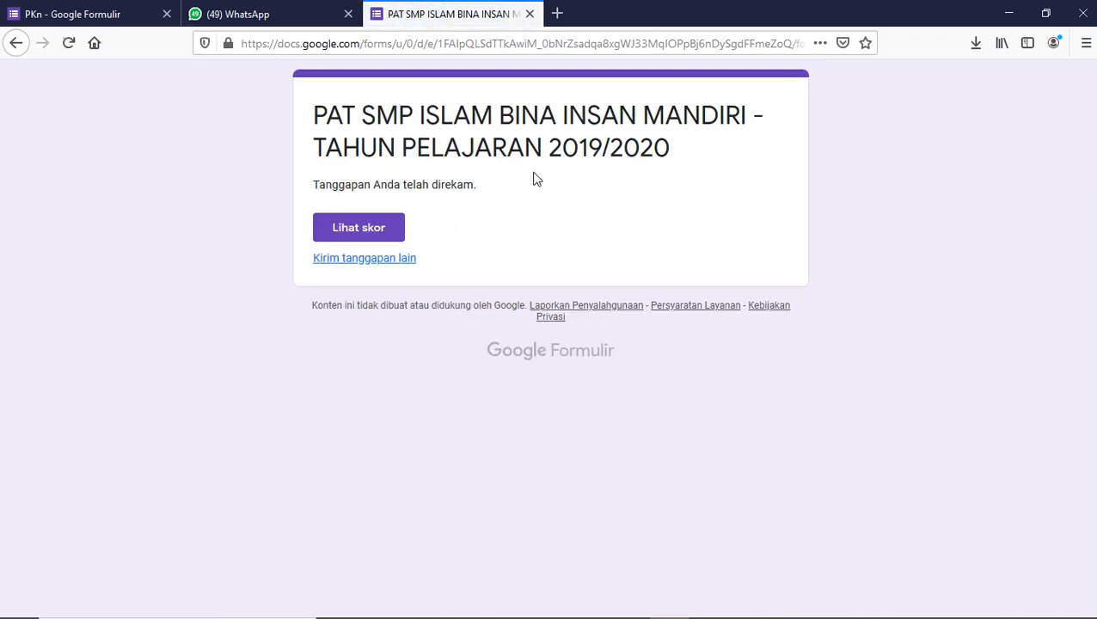
- Open the 15/15 score in a new tab, review the graded answers, then return to WhatsApp
left_click(347, 232)
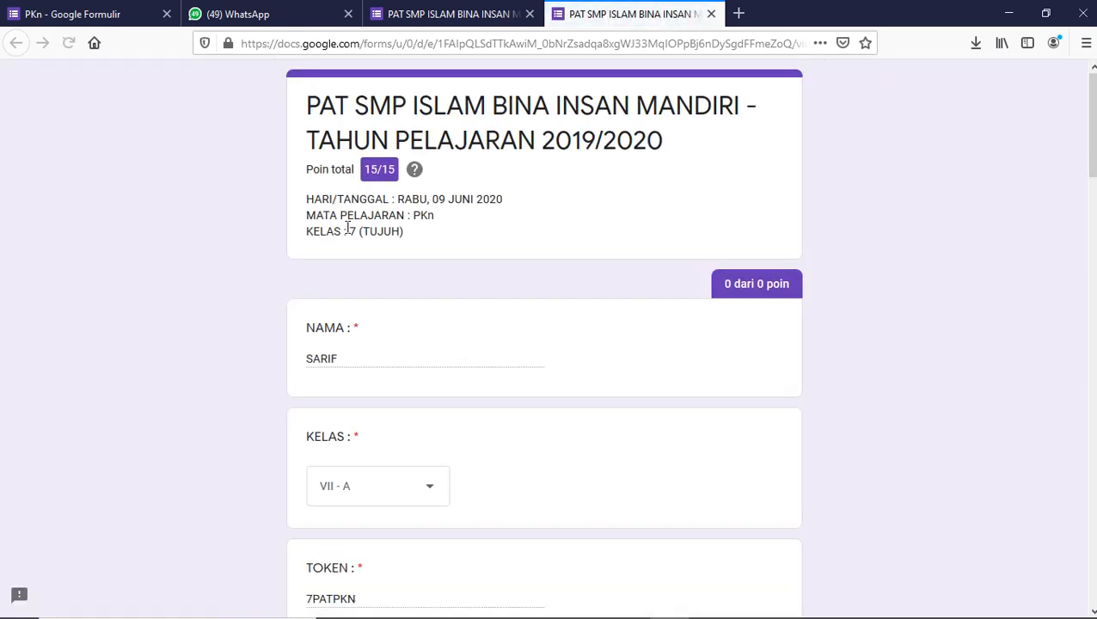
scroll(846, 174, "down", 1)
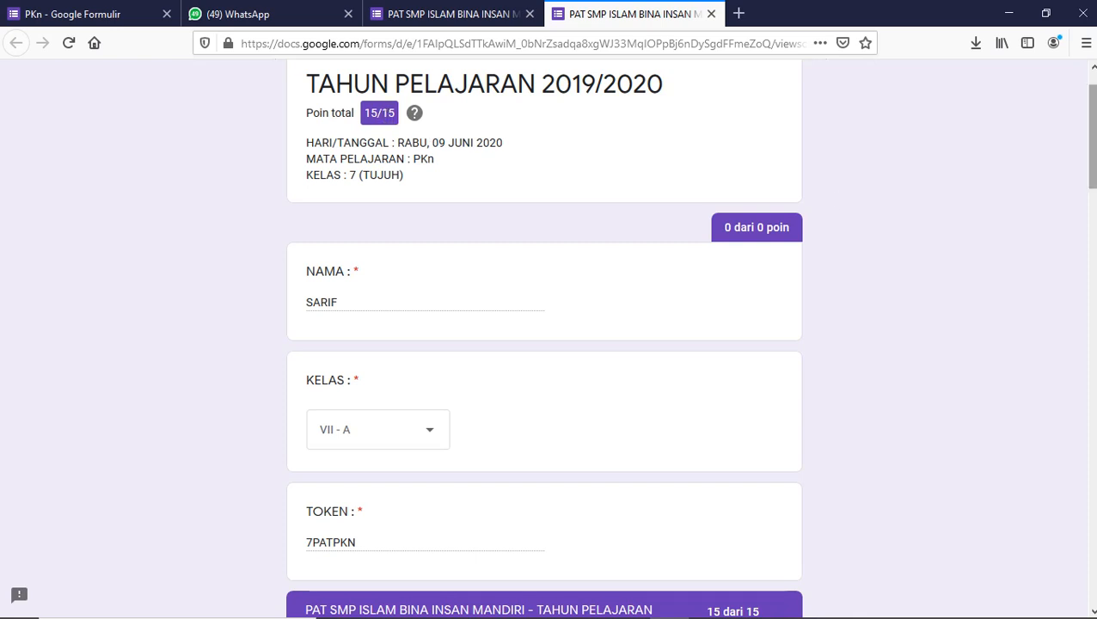
scroll(543, 344, "down", 6)
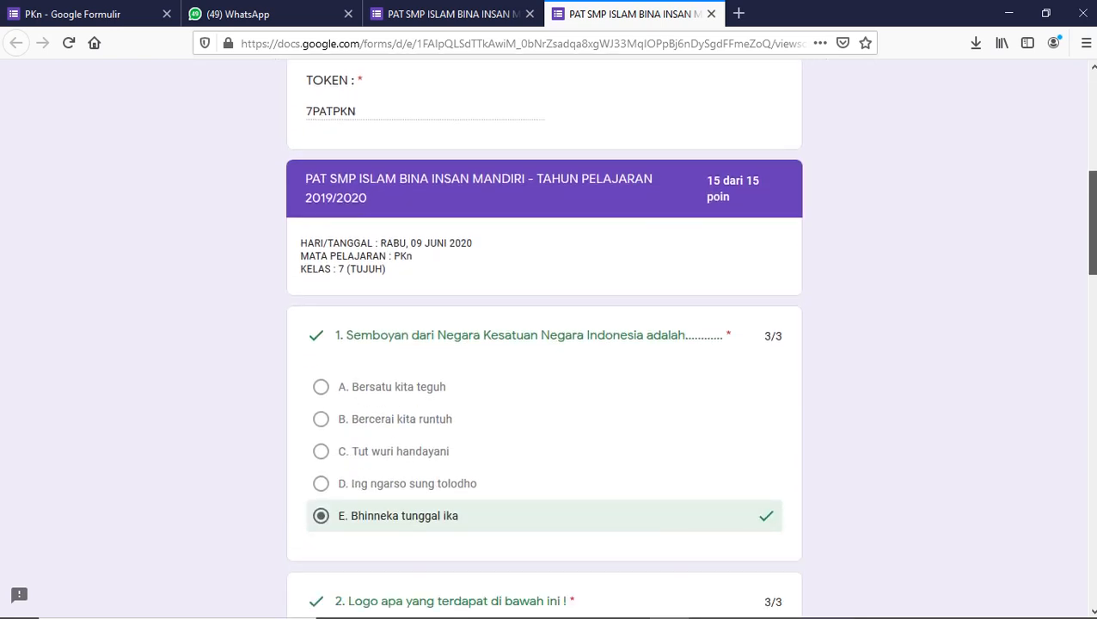
scroll(707, 296, "down", 1)
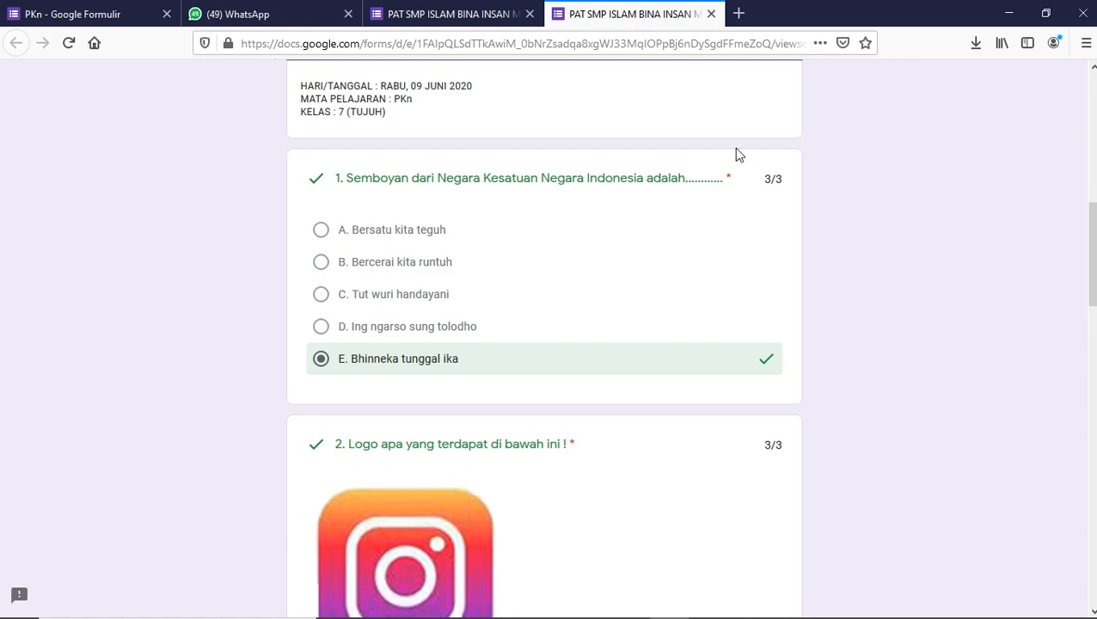
left_click_drag(1091, 241, 1091, 111)
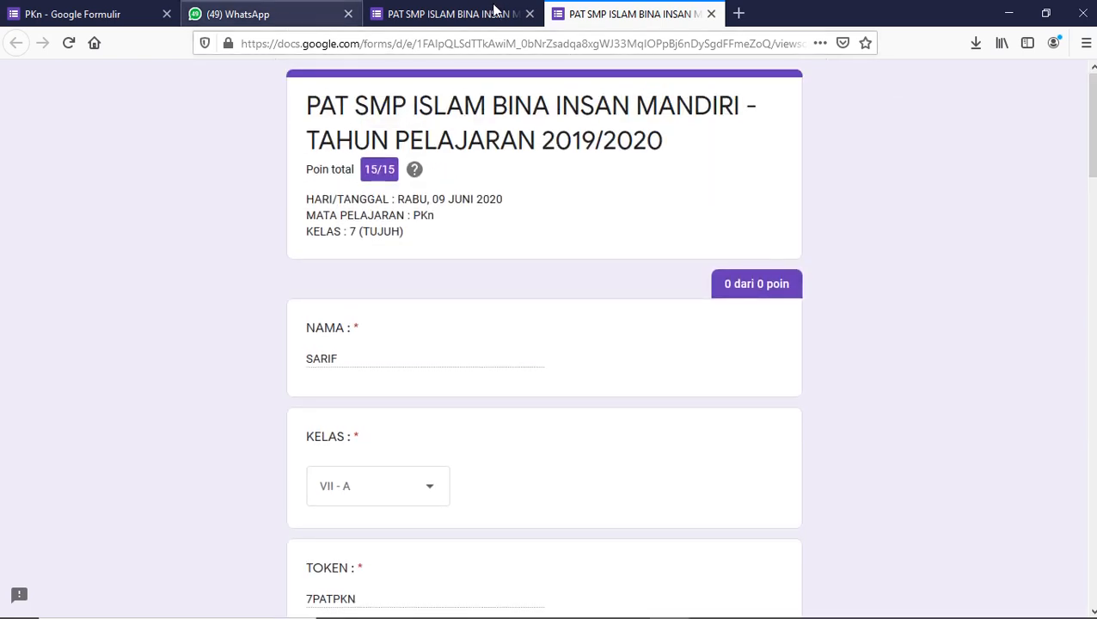
left_click(421, 14)
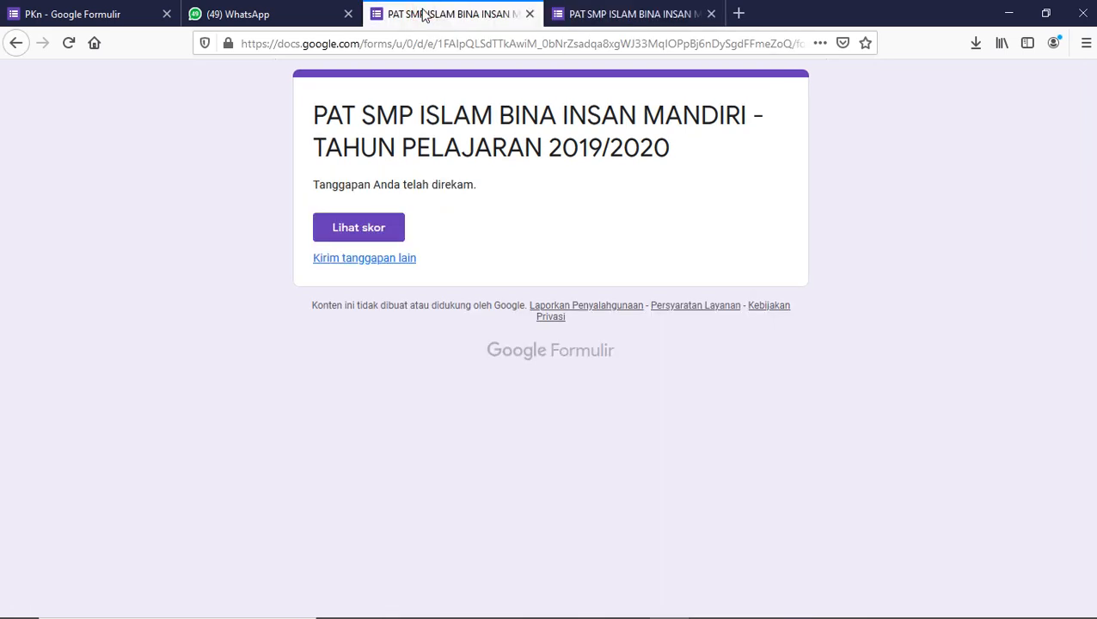
left_click(277, 9)
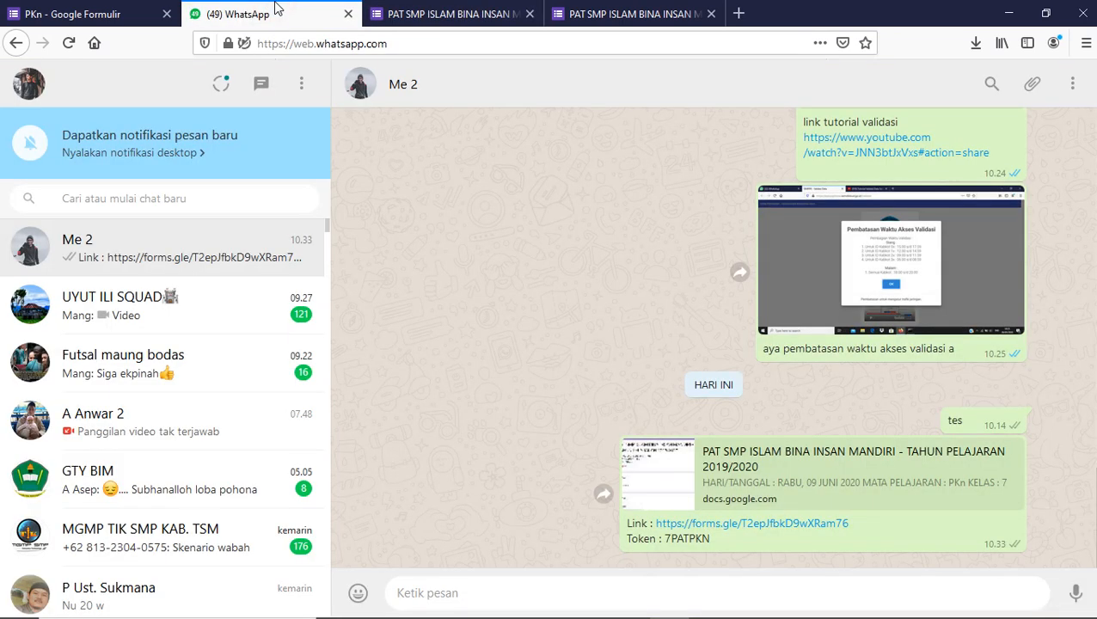